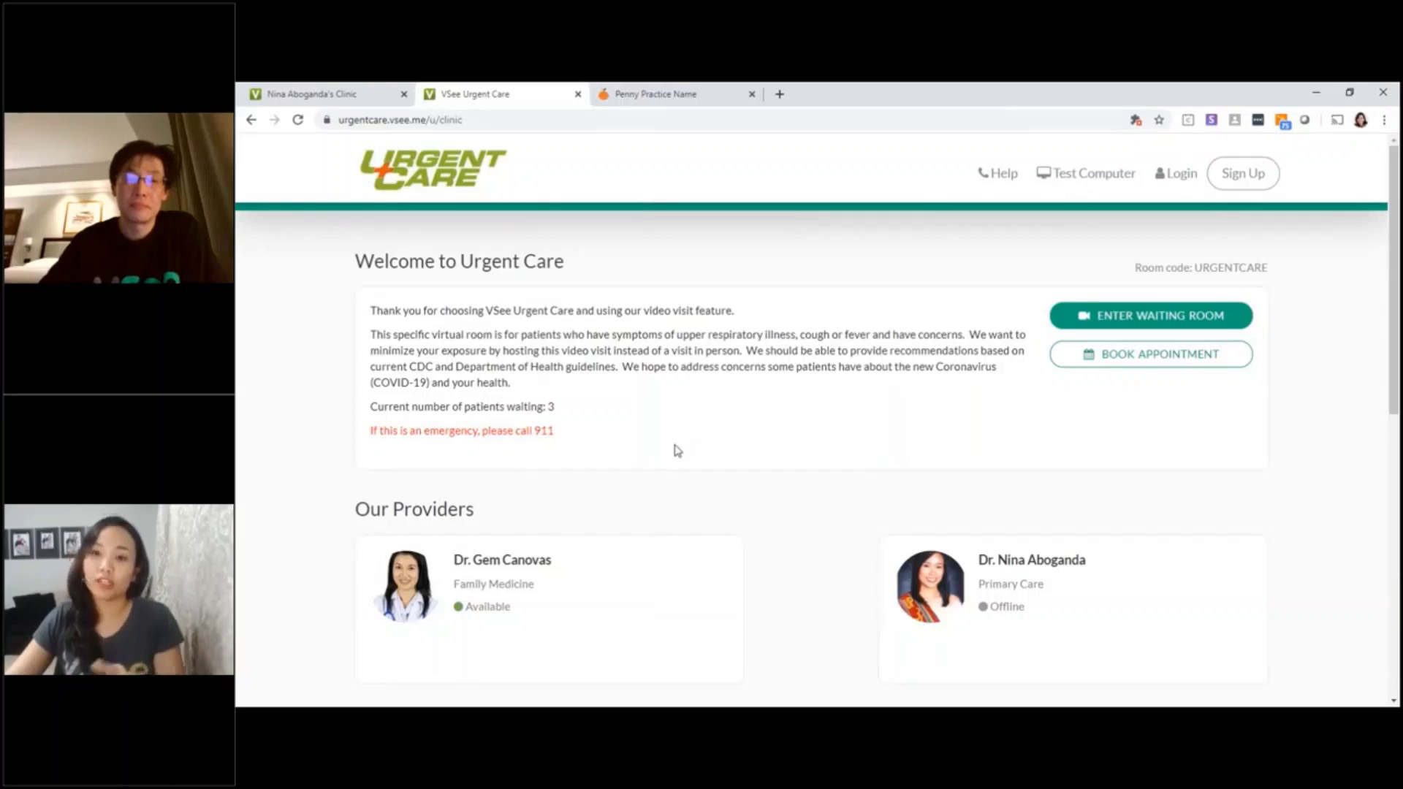
# Enter the waiting room as a guest and fill in the patient's first and last name
pyautogui.click(1144, 320)
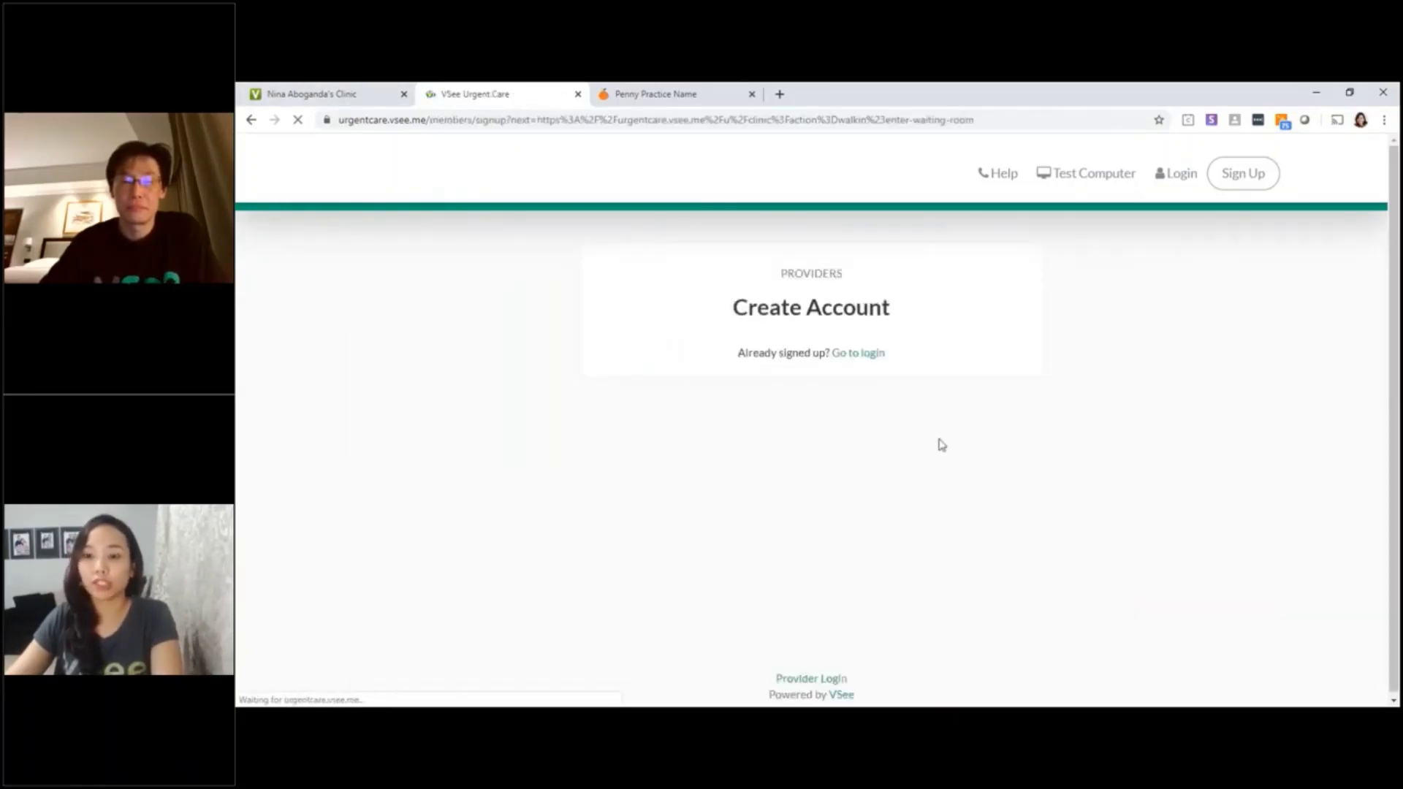
pyautogui.click(823, 539)
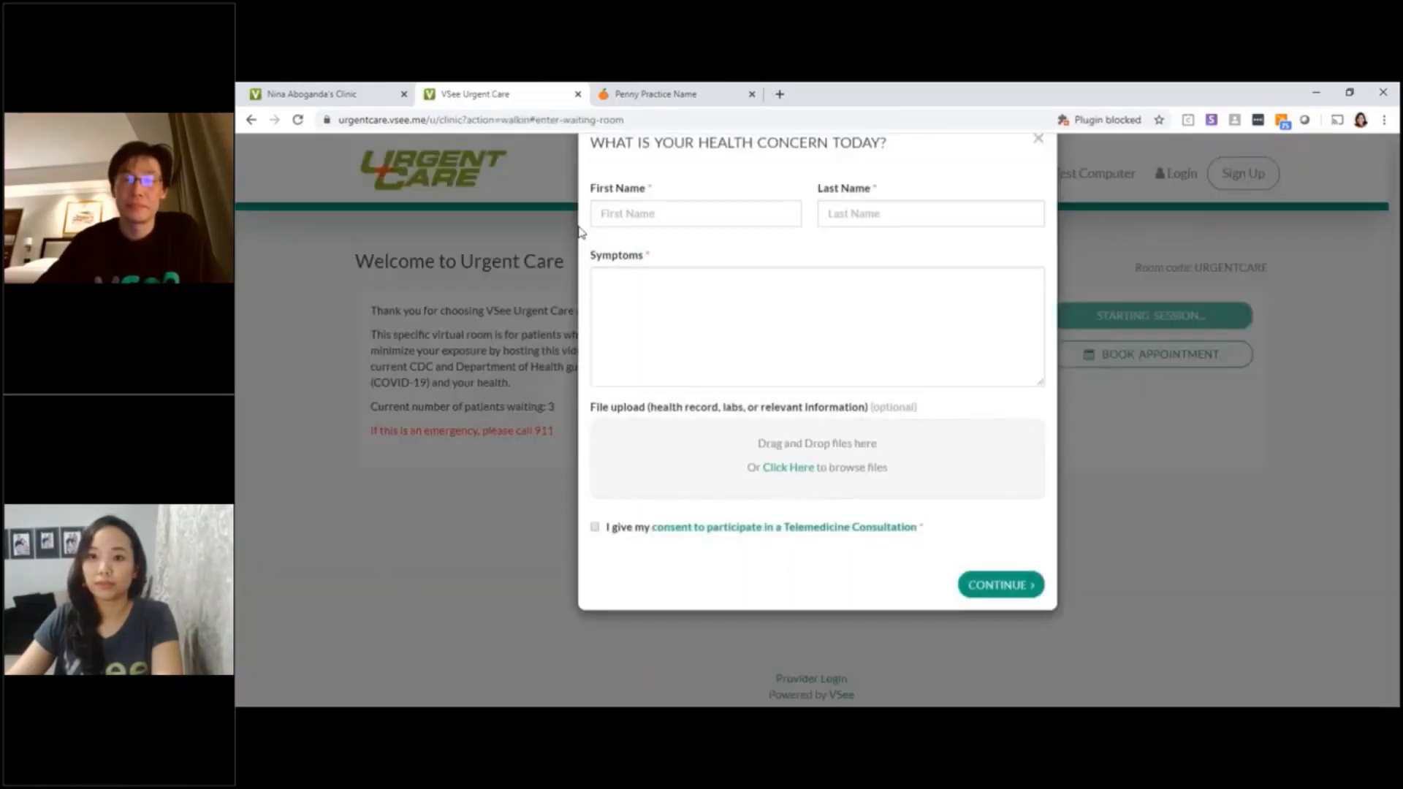
pyautogui.click(694, 244)
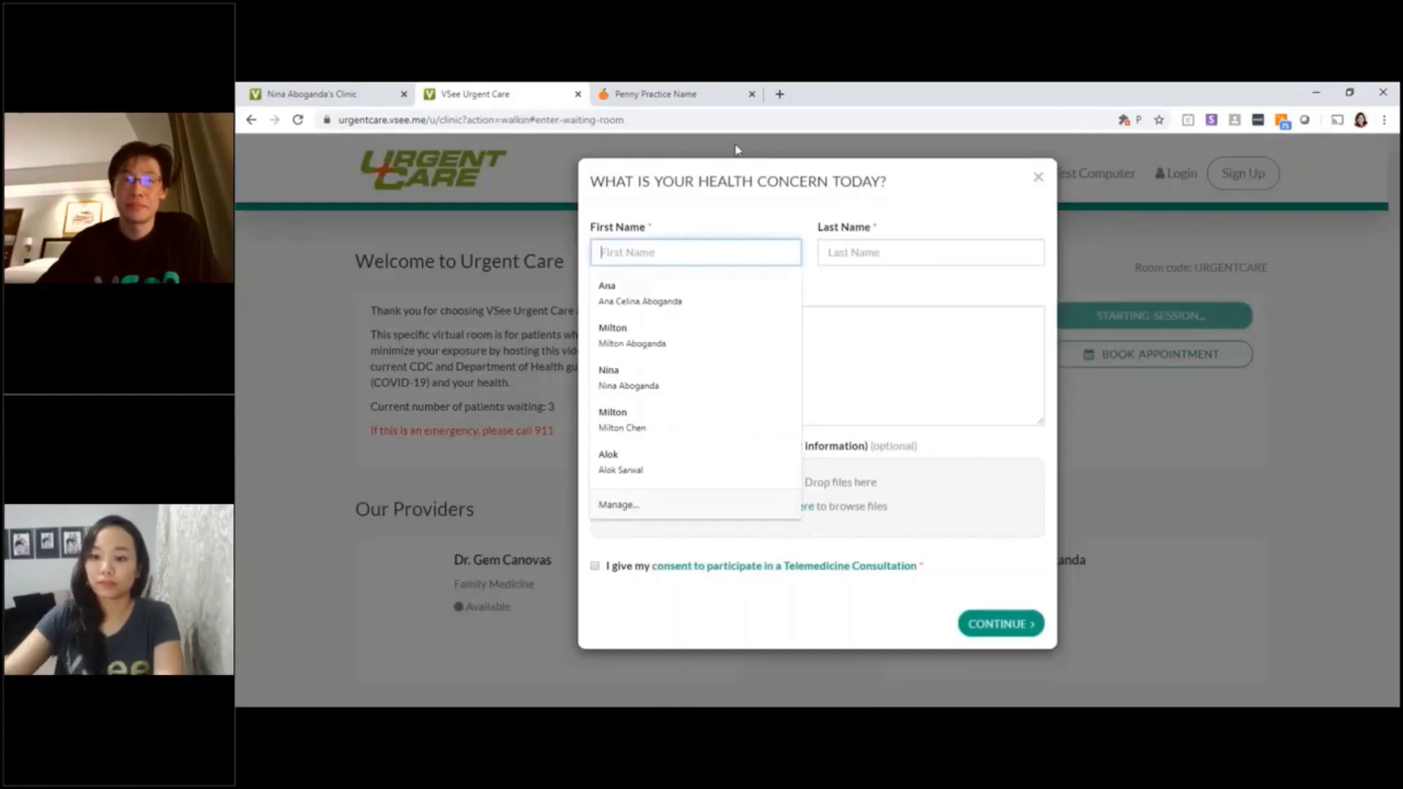
pyautogui.press('Tab')
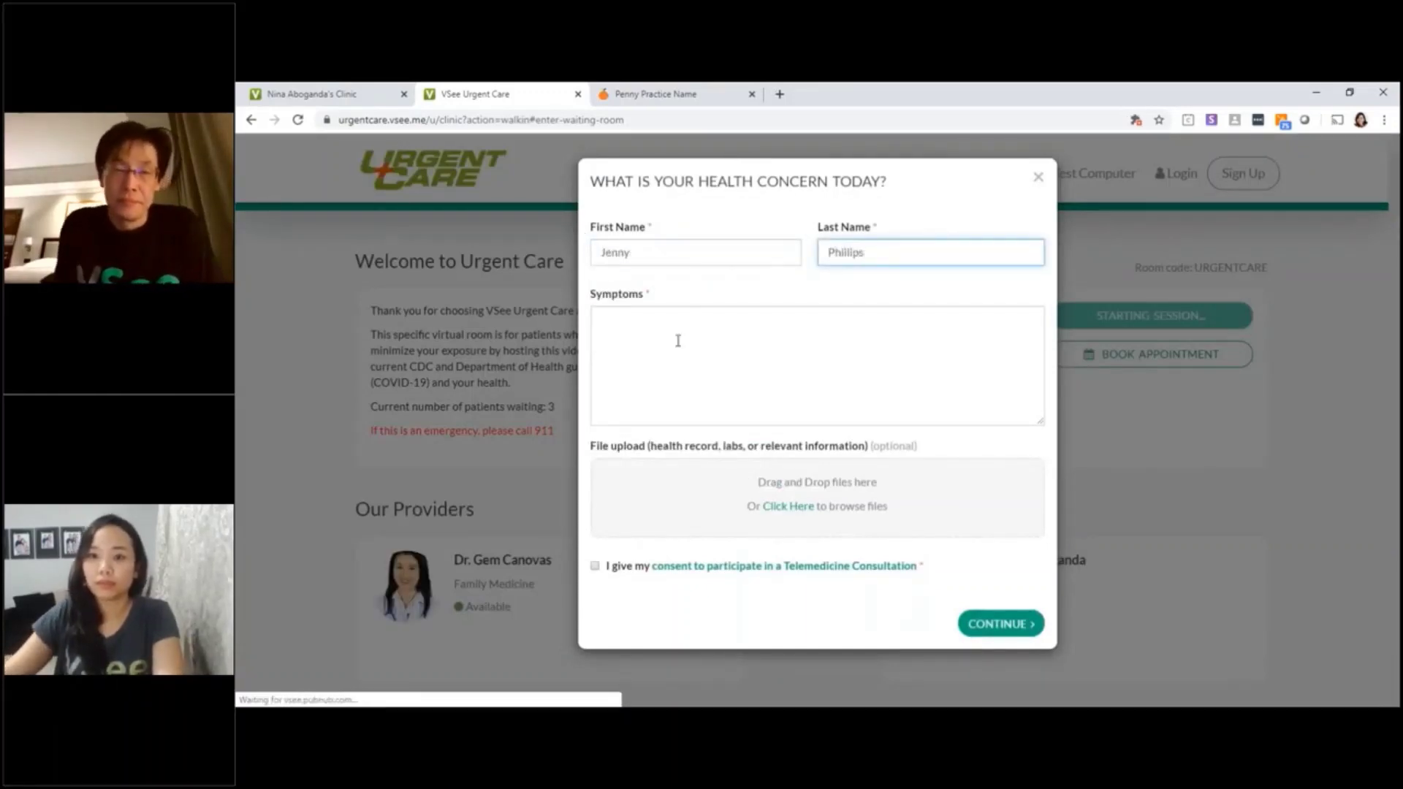
# Enter 'fever' as the symptoms, give telemedicine consent, and submit the form
pyautogui.click(672, 337)
pyautogui.write('fever +cough')
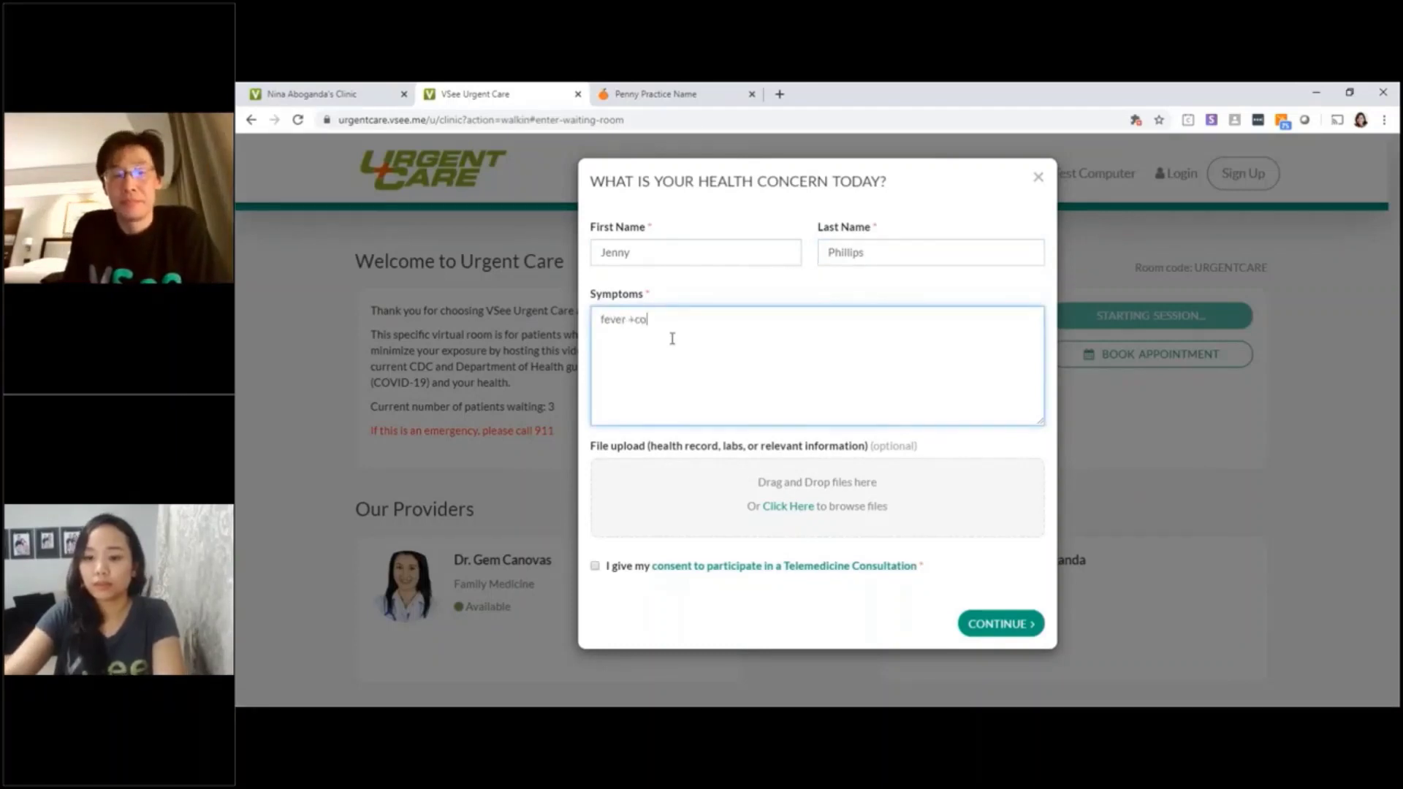
pyautogui.click(595, 567)
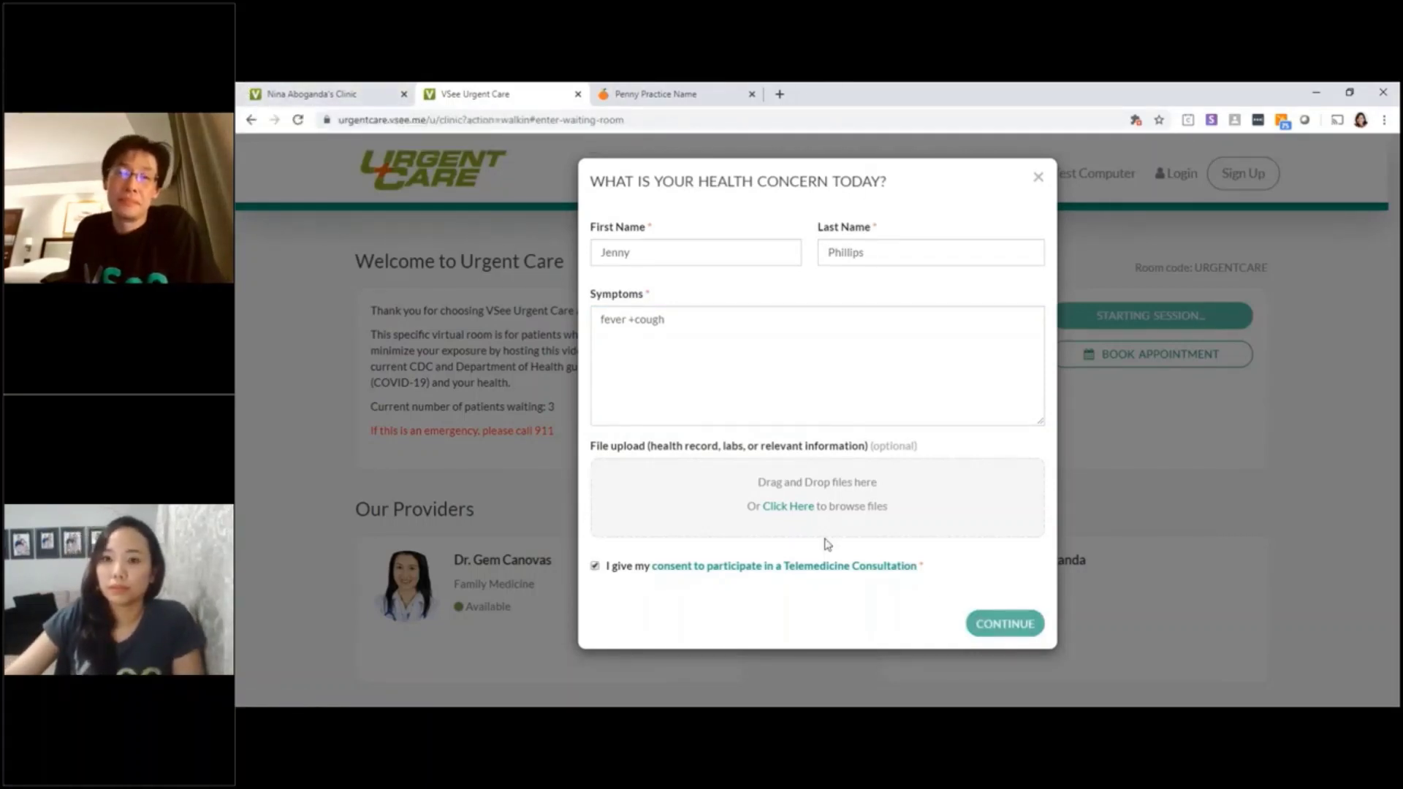
pyautogui.press('Return')
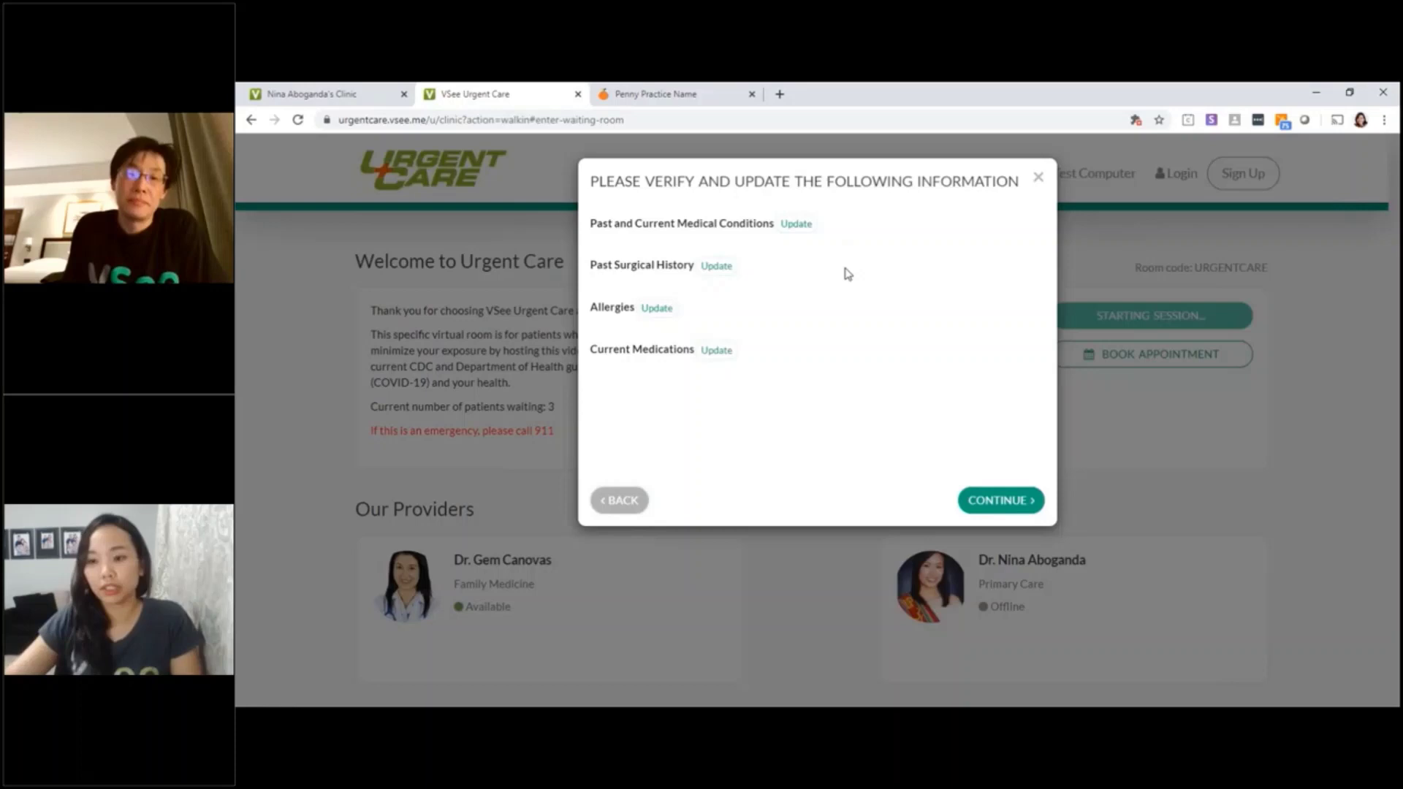
# Accept the medical information, proceed to consultation, launch VSee and agree to the privacy terms
pyautogui.click(978, 507)
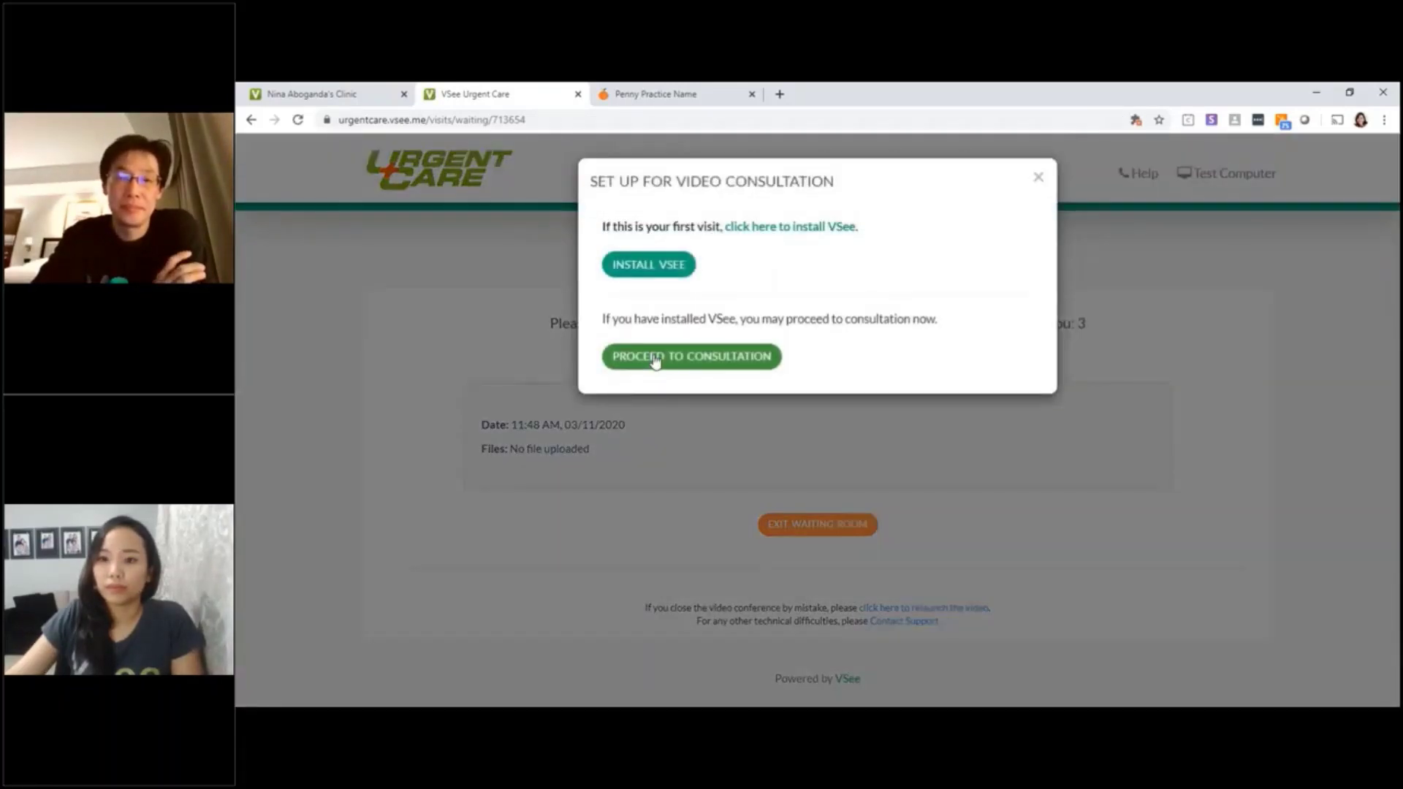
pyautogui.click(650, 356)
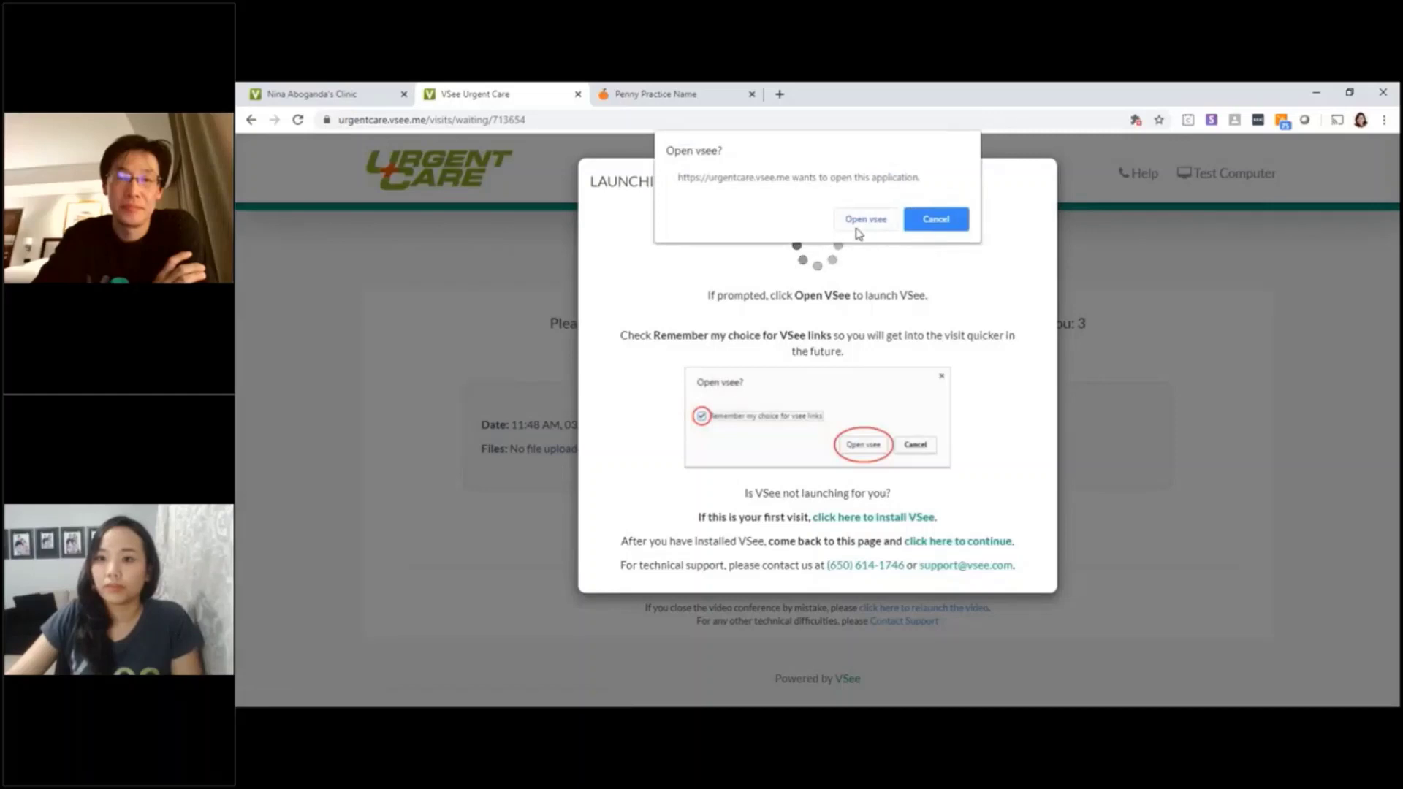
pyautogui.click(856, 219)
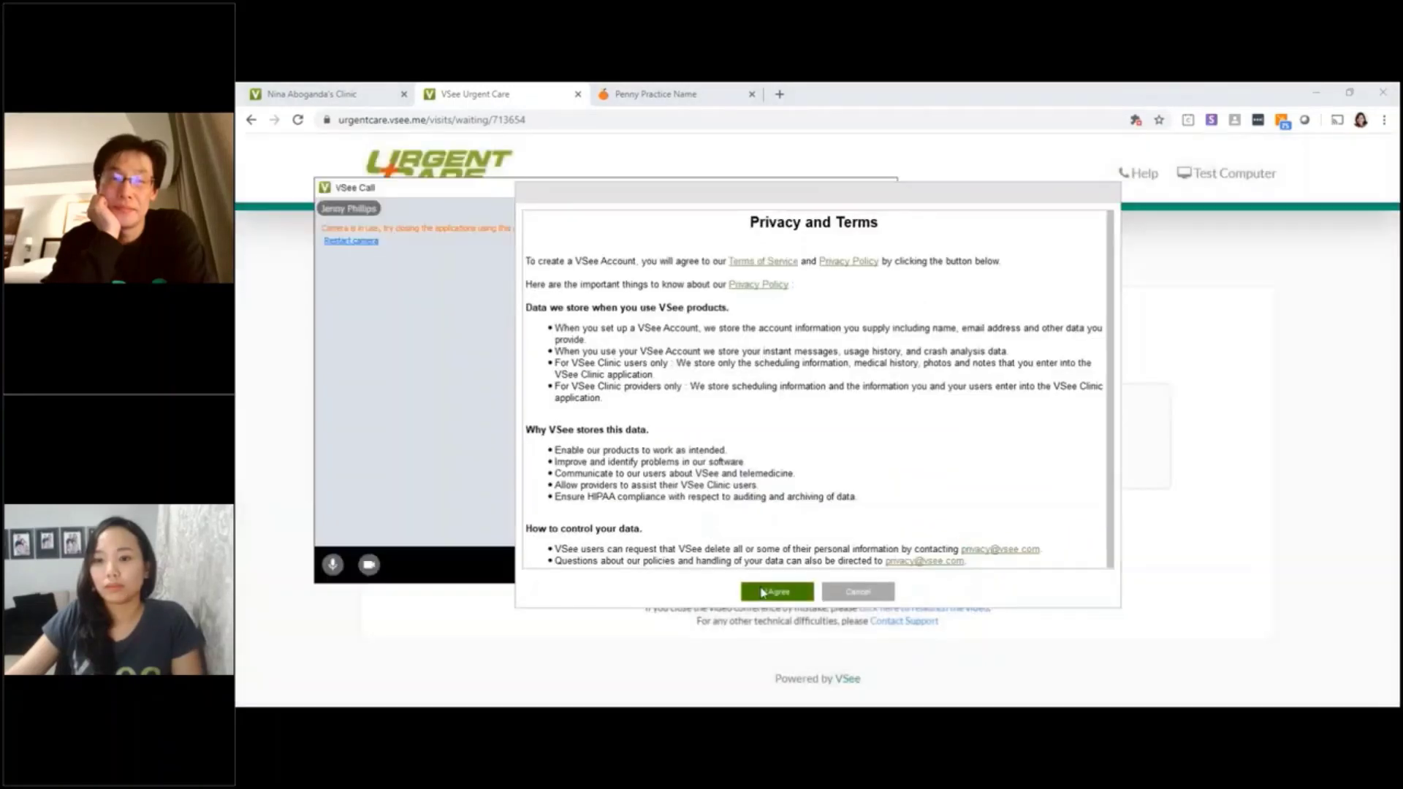
pyautogui.click(762, 591)
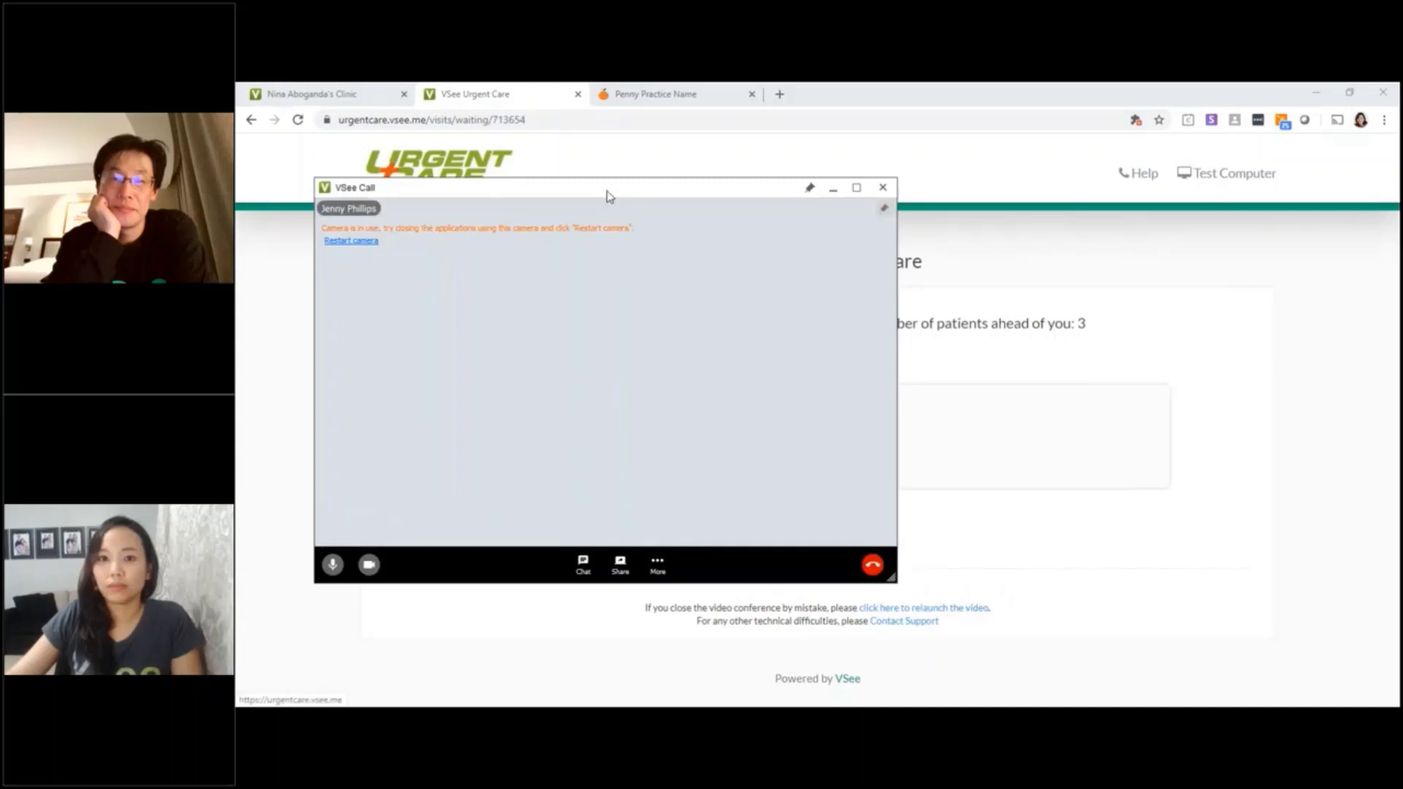
# Shrink the VSee Call window, move it to the far left, and mute the microphone
pyautogui.moveTo(609, 195); pyautogui.dragTo(543, 156)
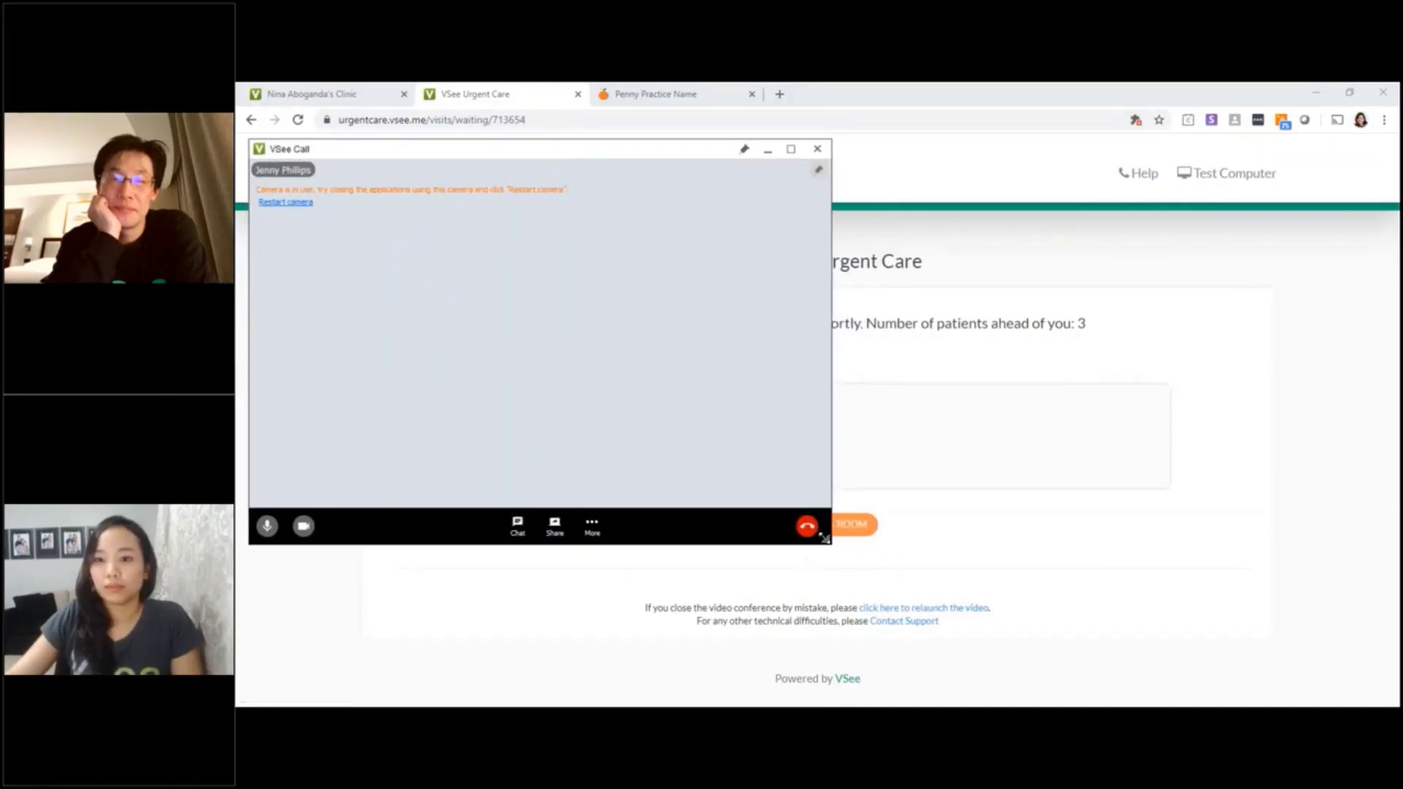
pyautogui.moveTo(824, 538); pyautogui.dragTo(663, 454)
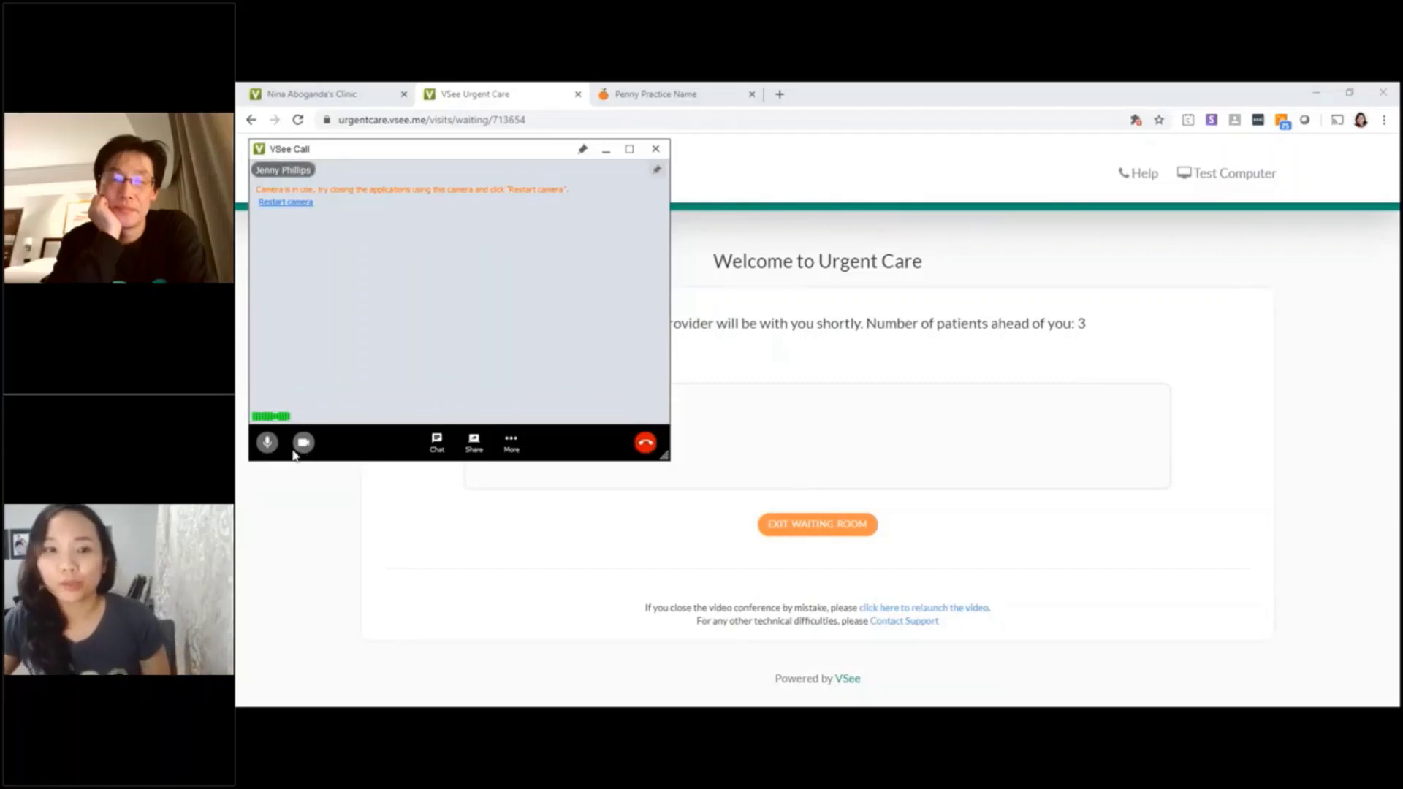
pyautogui.click(268, 442)
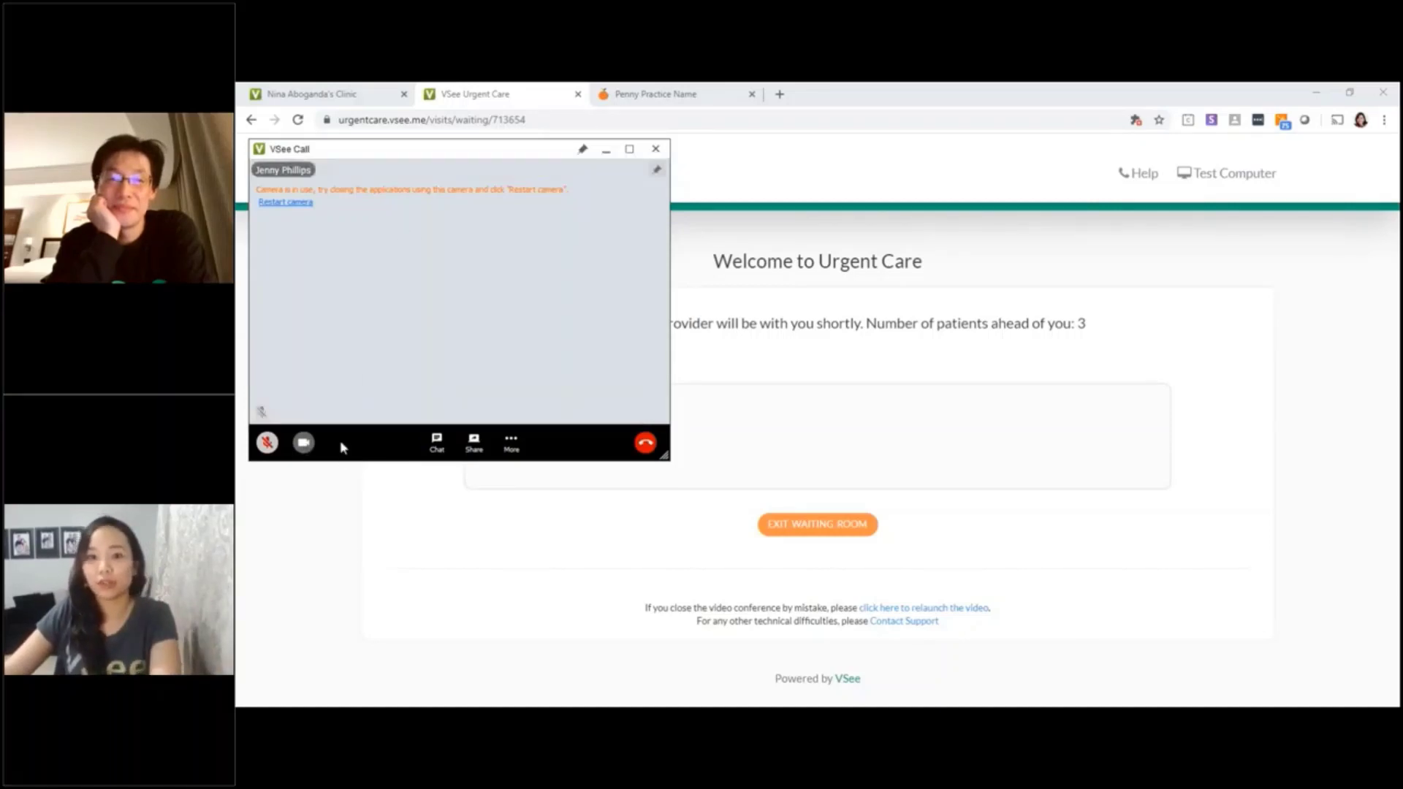
pyautogui.moveTo(388, 147); pyautogui.dragTo(391, 138)
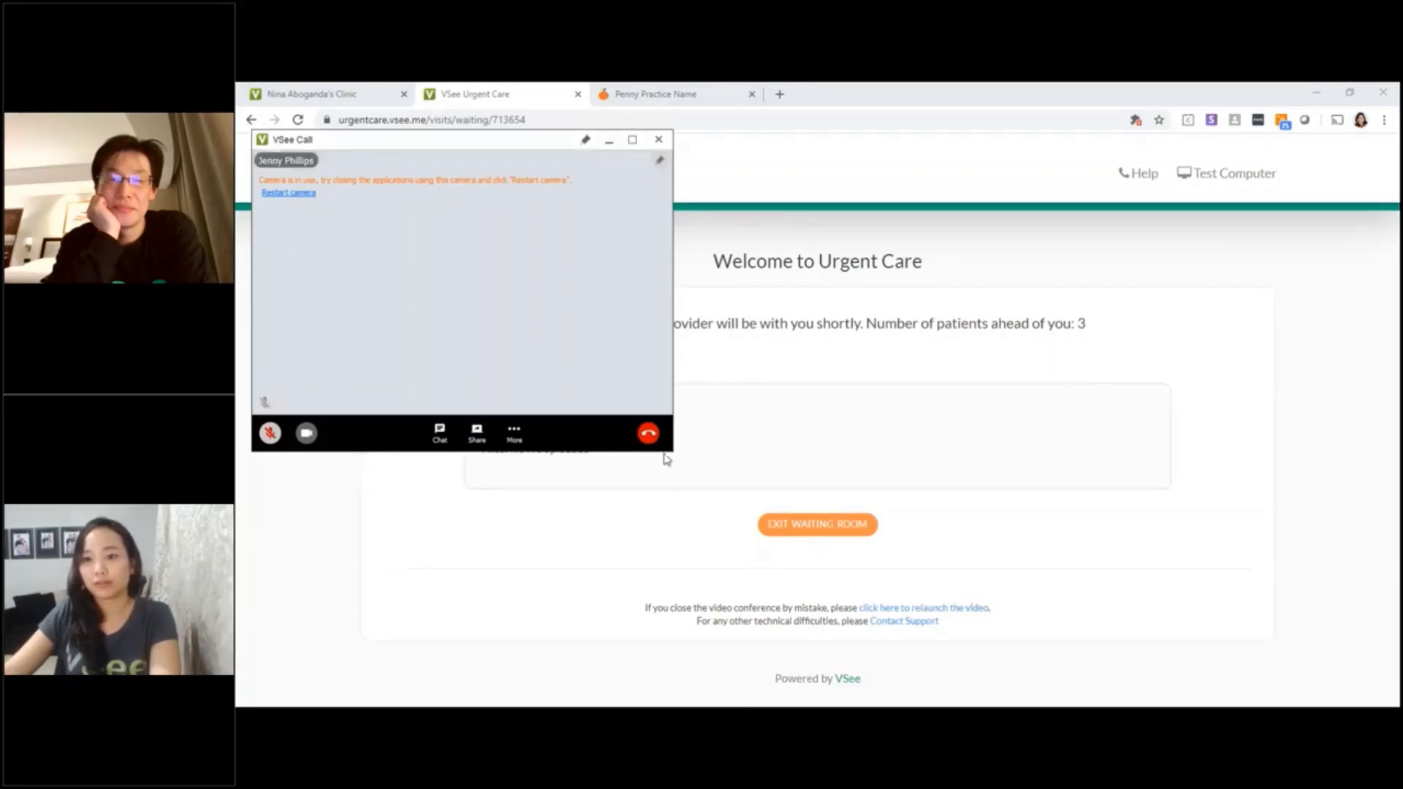
pyautogui.moveTo(665, 444); pyautogui.dragTo(660, 439)
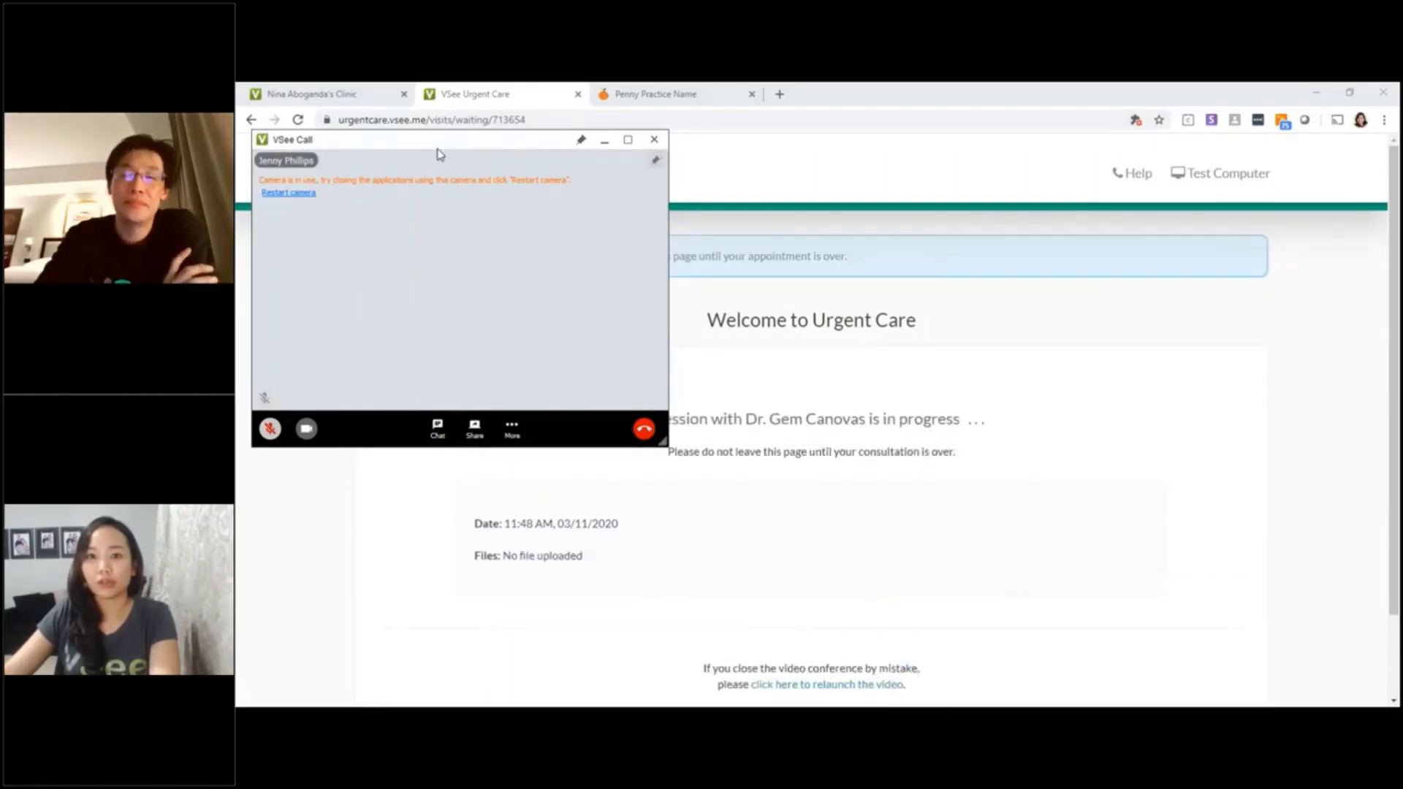
pyautogui.moveTo(439, 154); pyautogui.dragTo(424, 146)
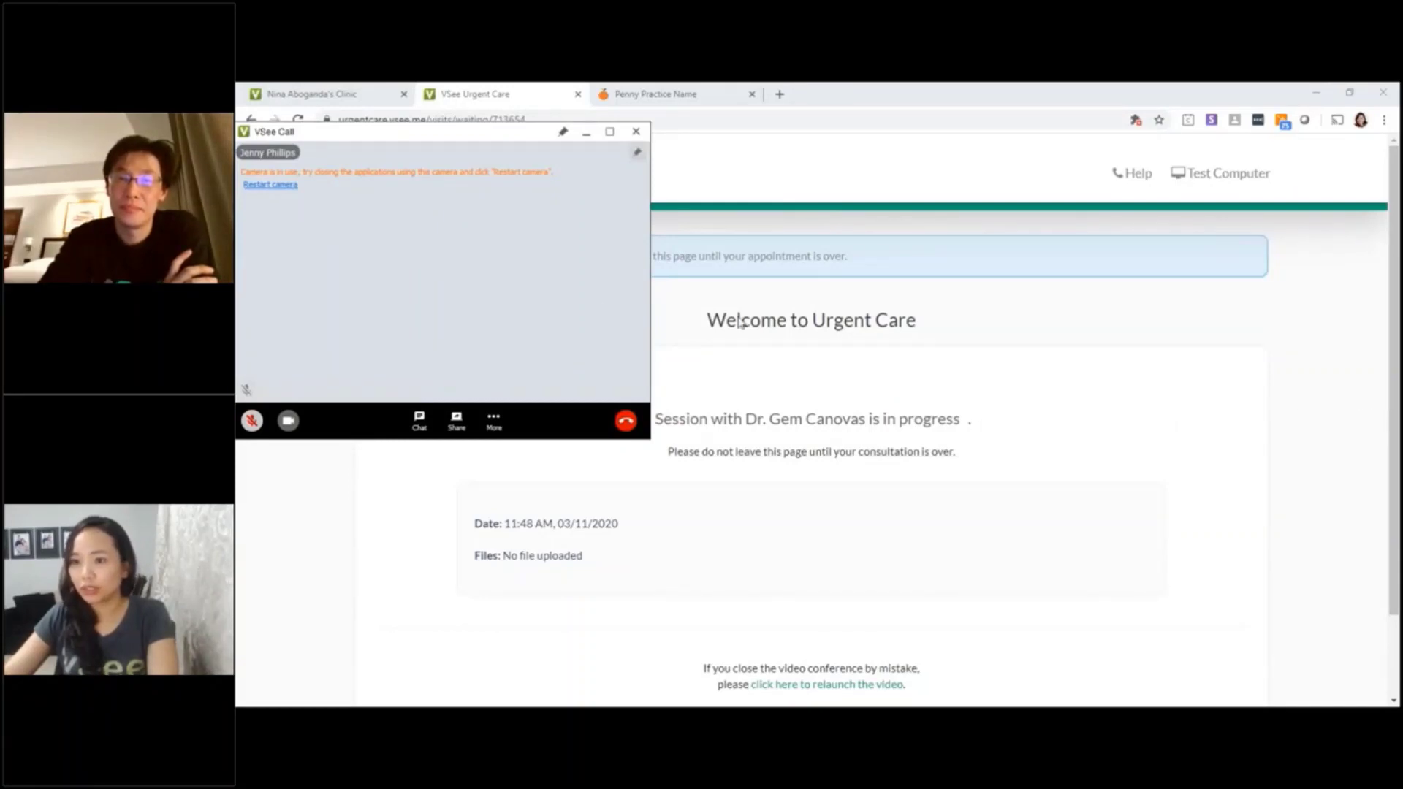
pyautogui.moveTo(560, 345)
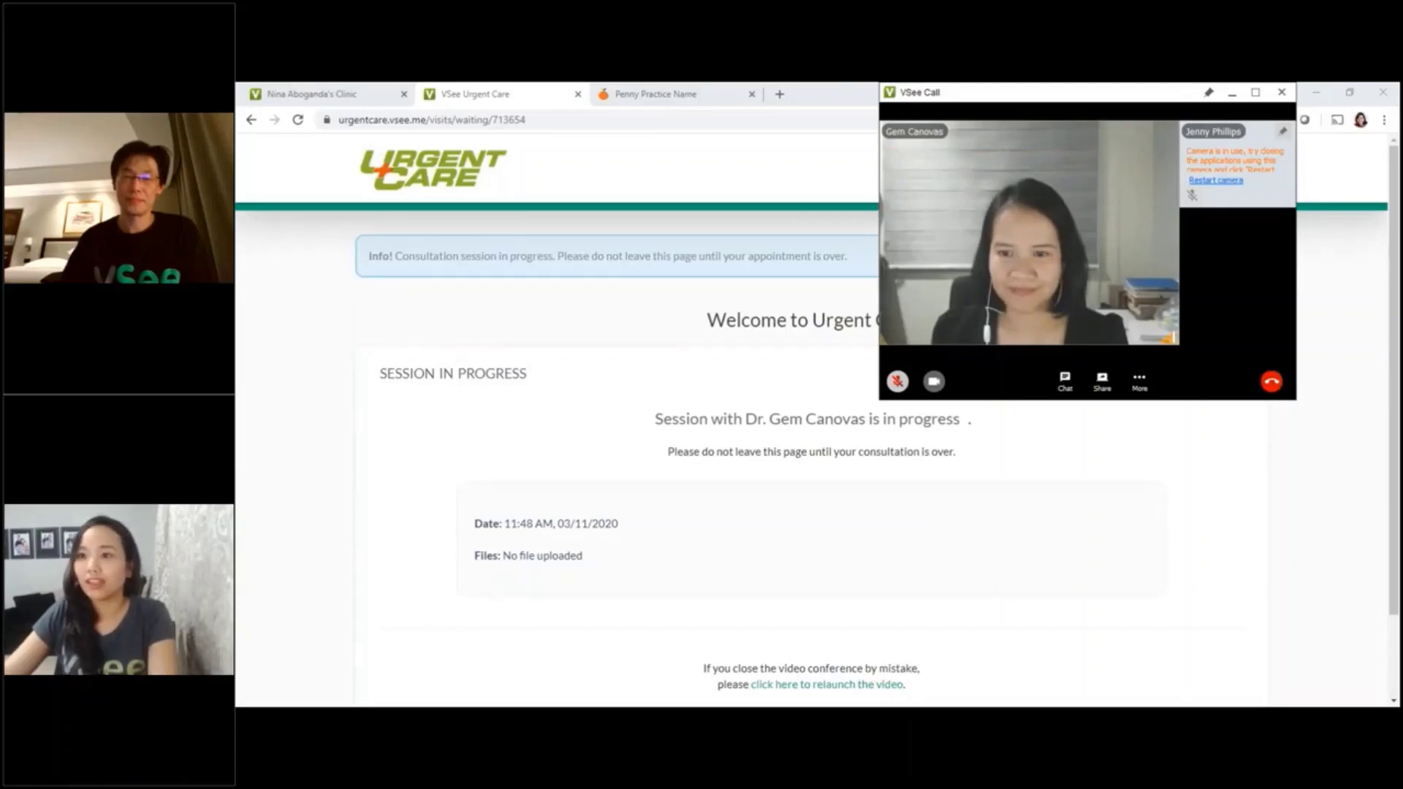
# Circle the All households bullets on the shared PDF with the freehand pen
pyautogui.moveTo(1060, 100); pyautogui.dragTo(982, 111)
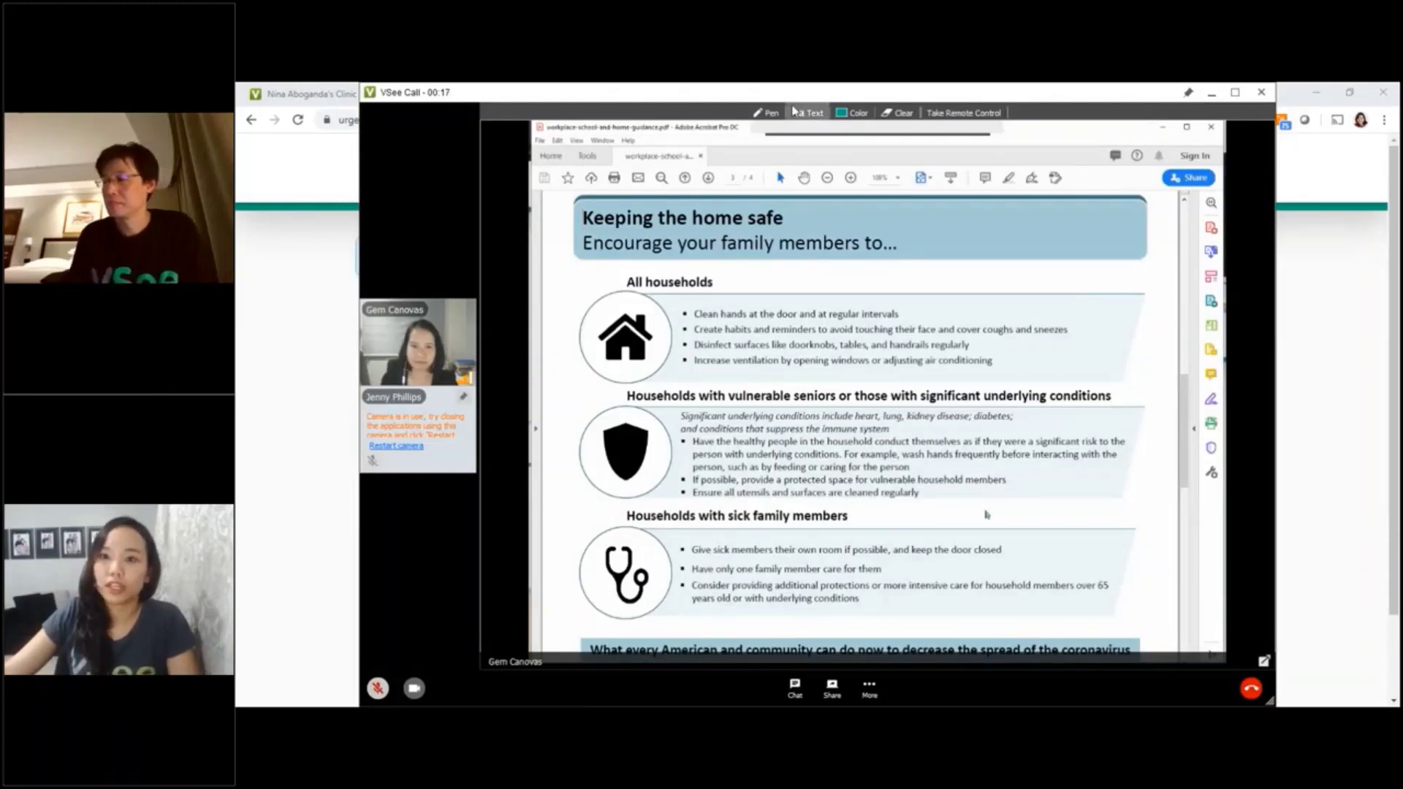
pyautogui.click(768, 113)
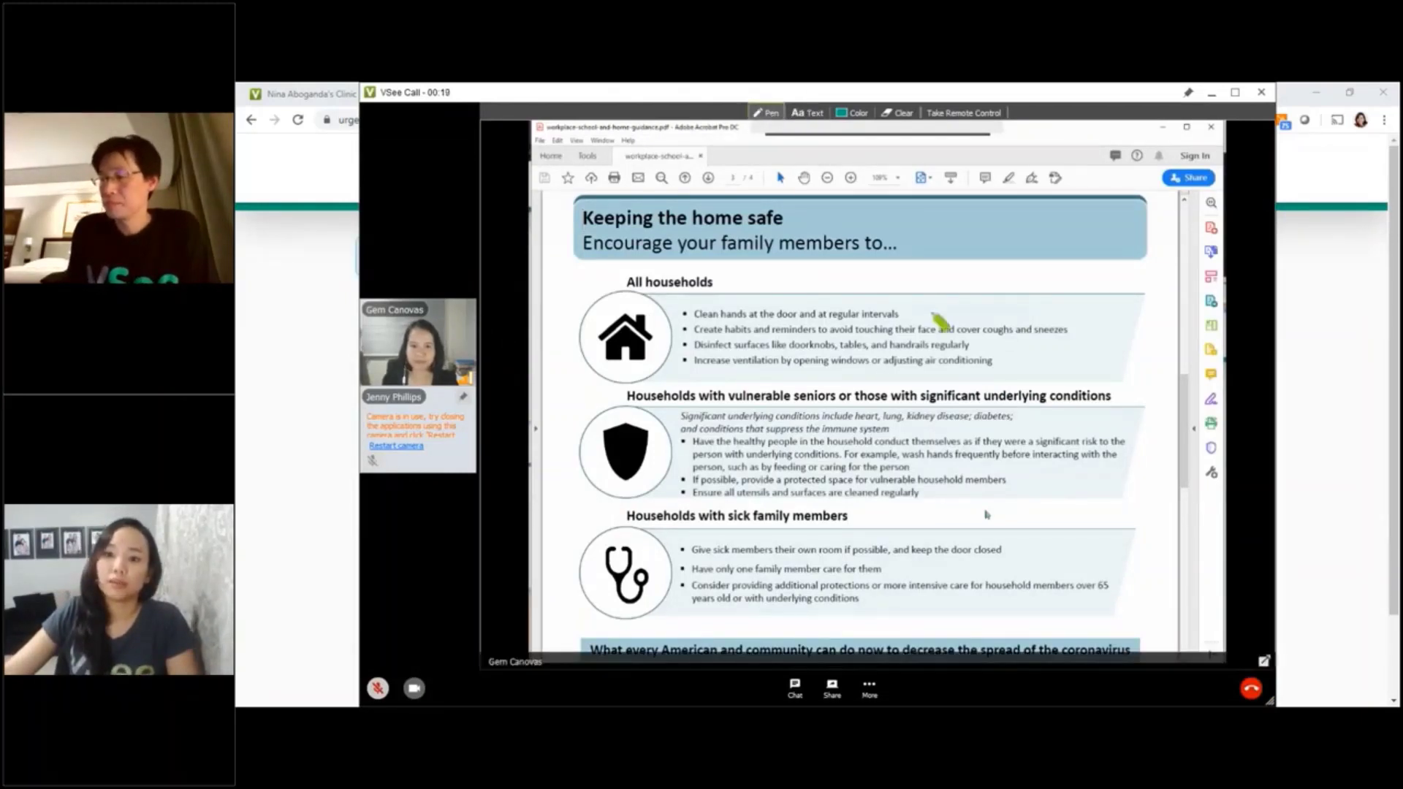
pyautogui.moveTo(936, 319)
pyautogui.mouseDown()
pyautogui.moveTo(839, 306)
pyautogui.moveTo(658, 388)
pyautogui.moveTo(939, 387)
pyautogui.moveTo(974, 337)
pyautogui.moveTo(934, 312)
pyautogui.mouseUp()
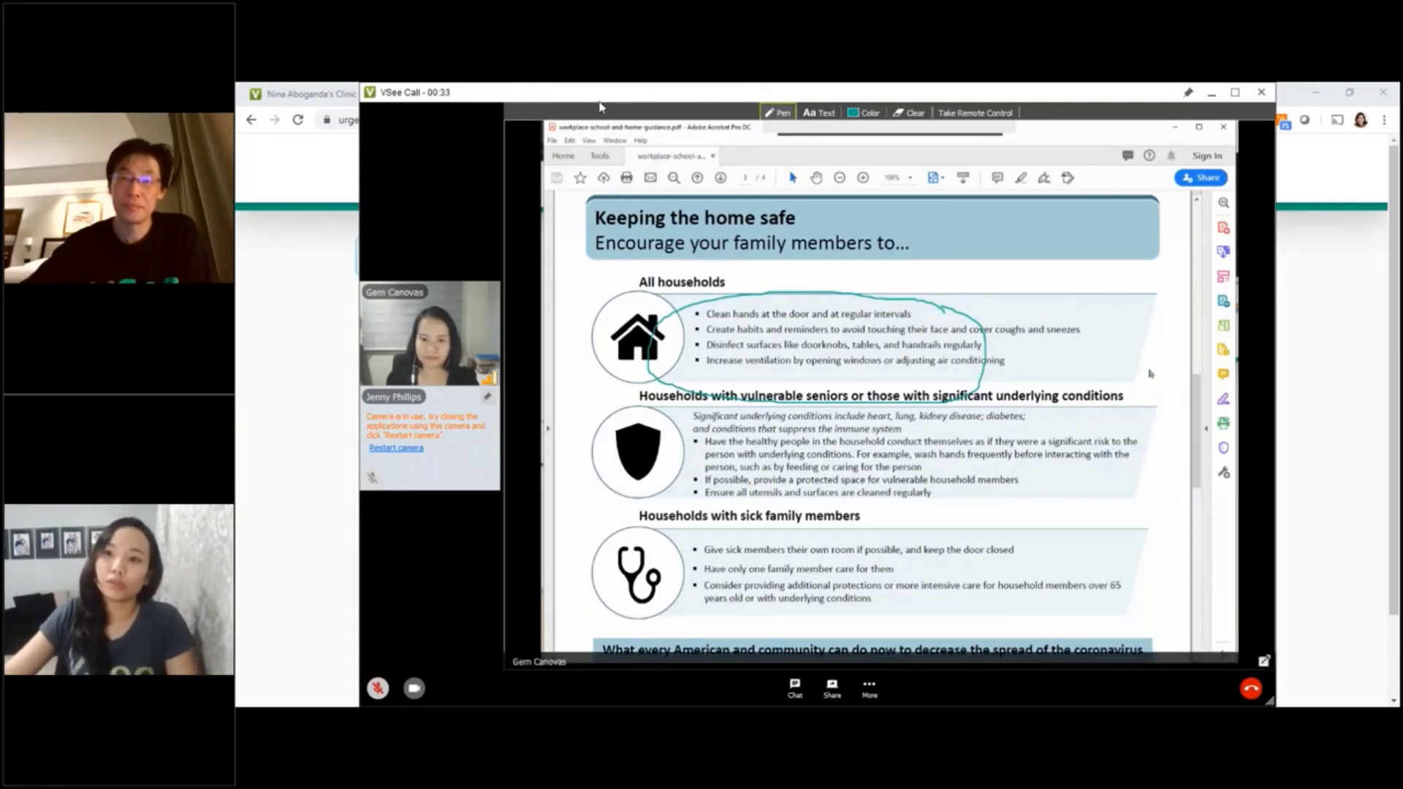
pyautogui.moveTo(555, 98); pyautogui.dragTo(607, 99)
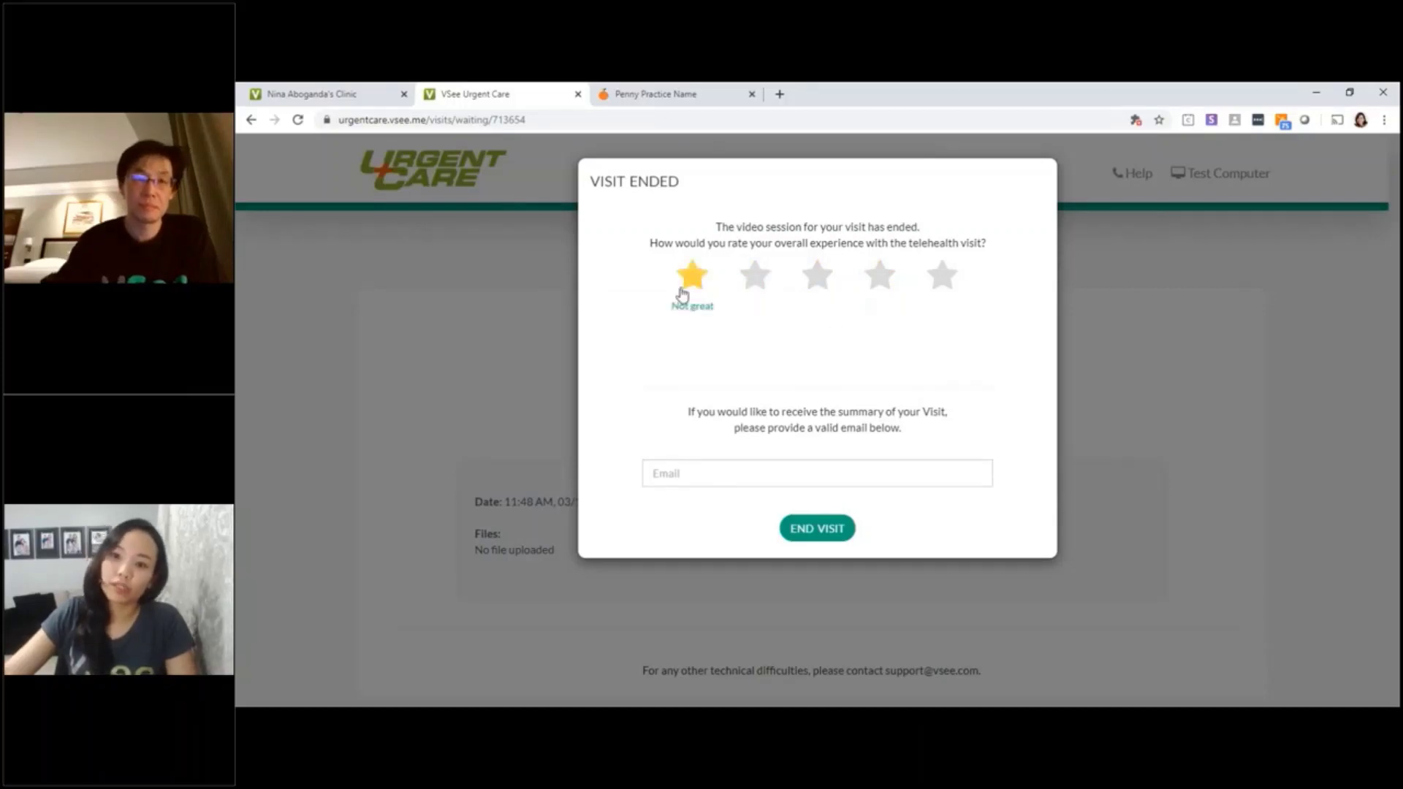
# Rate the visit five stars, leave the email blank, and end the visit
pyautogui.click(959, 290)
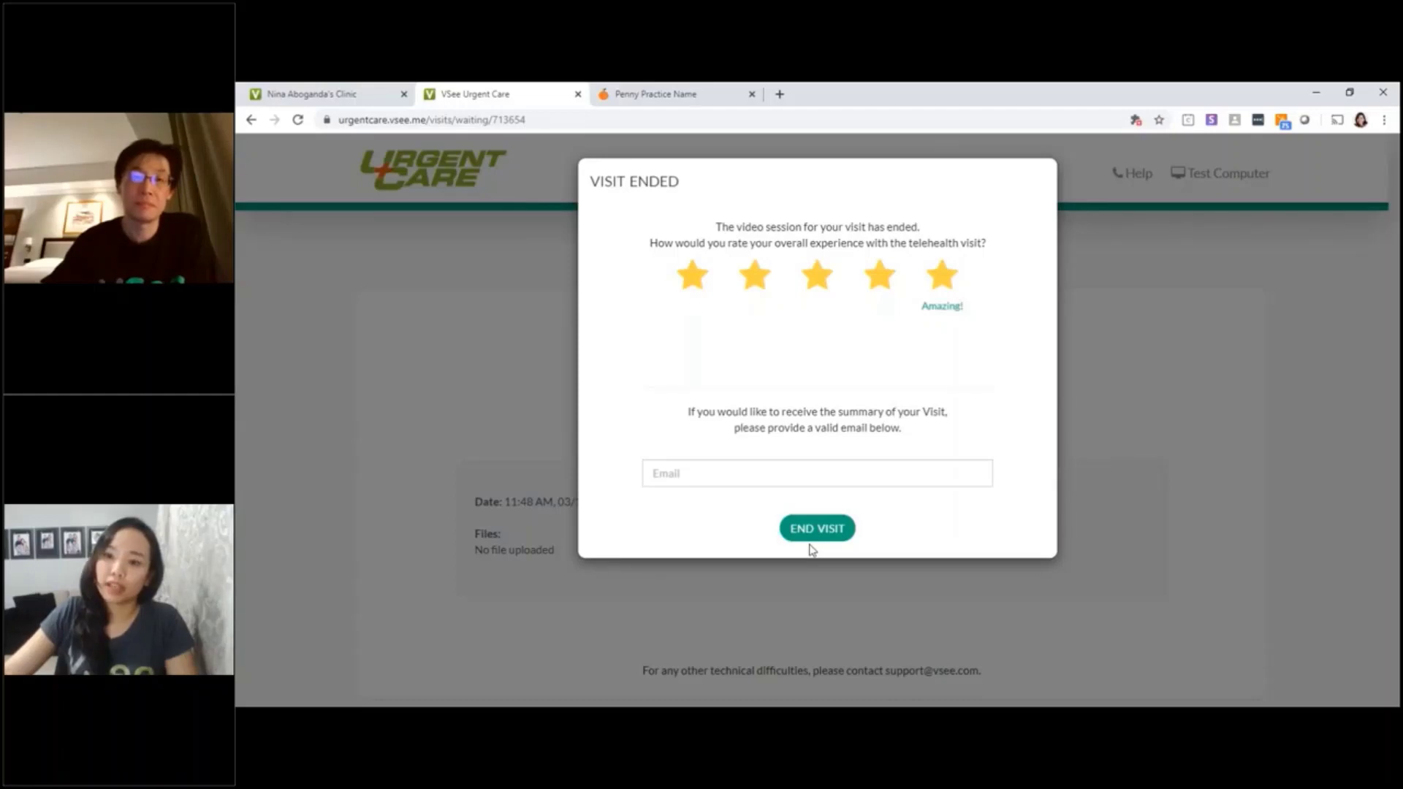
pyautogui.click(838, 472)
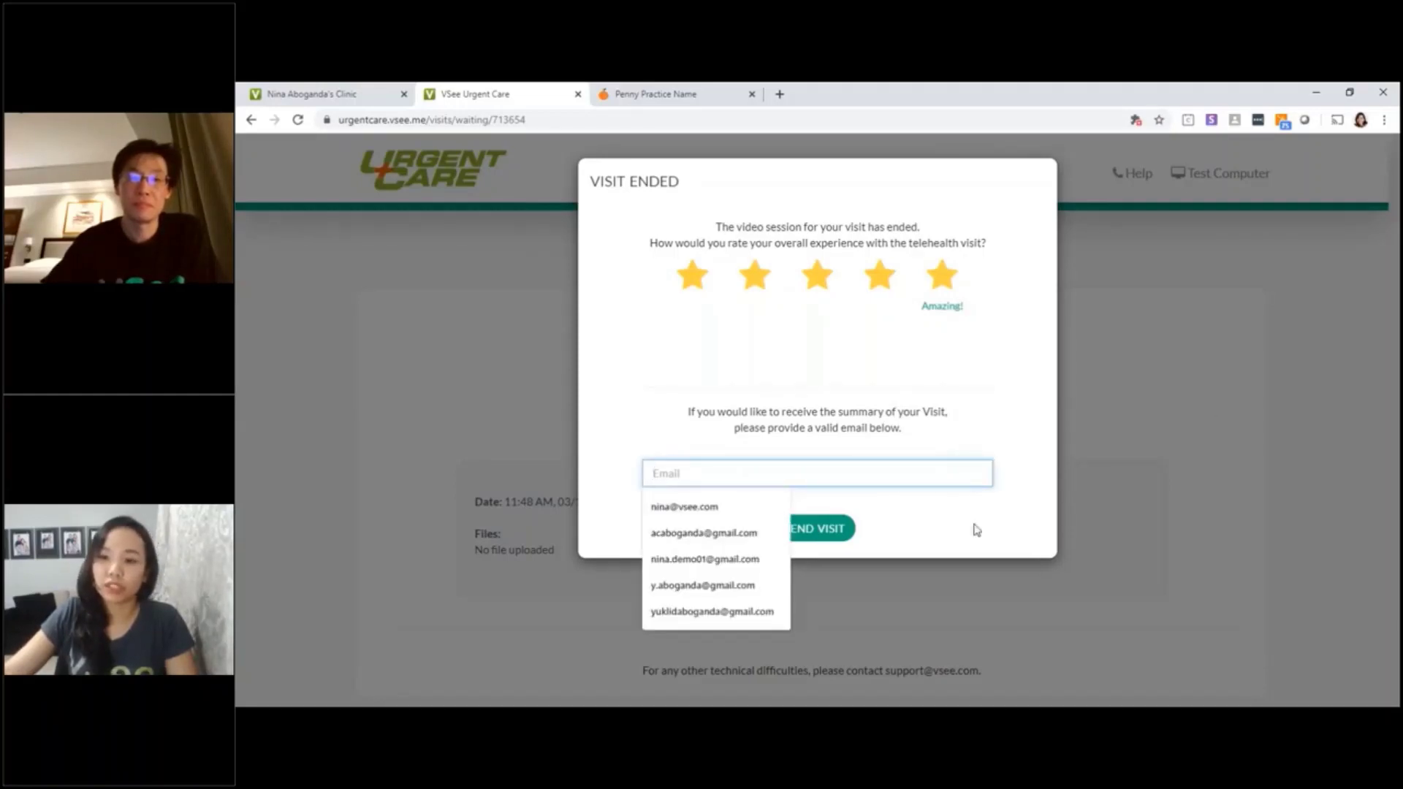
pyautogui.click(824, 502)
pyautogui.click(833, 473)
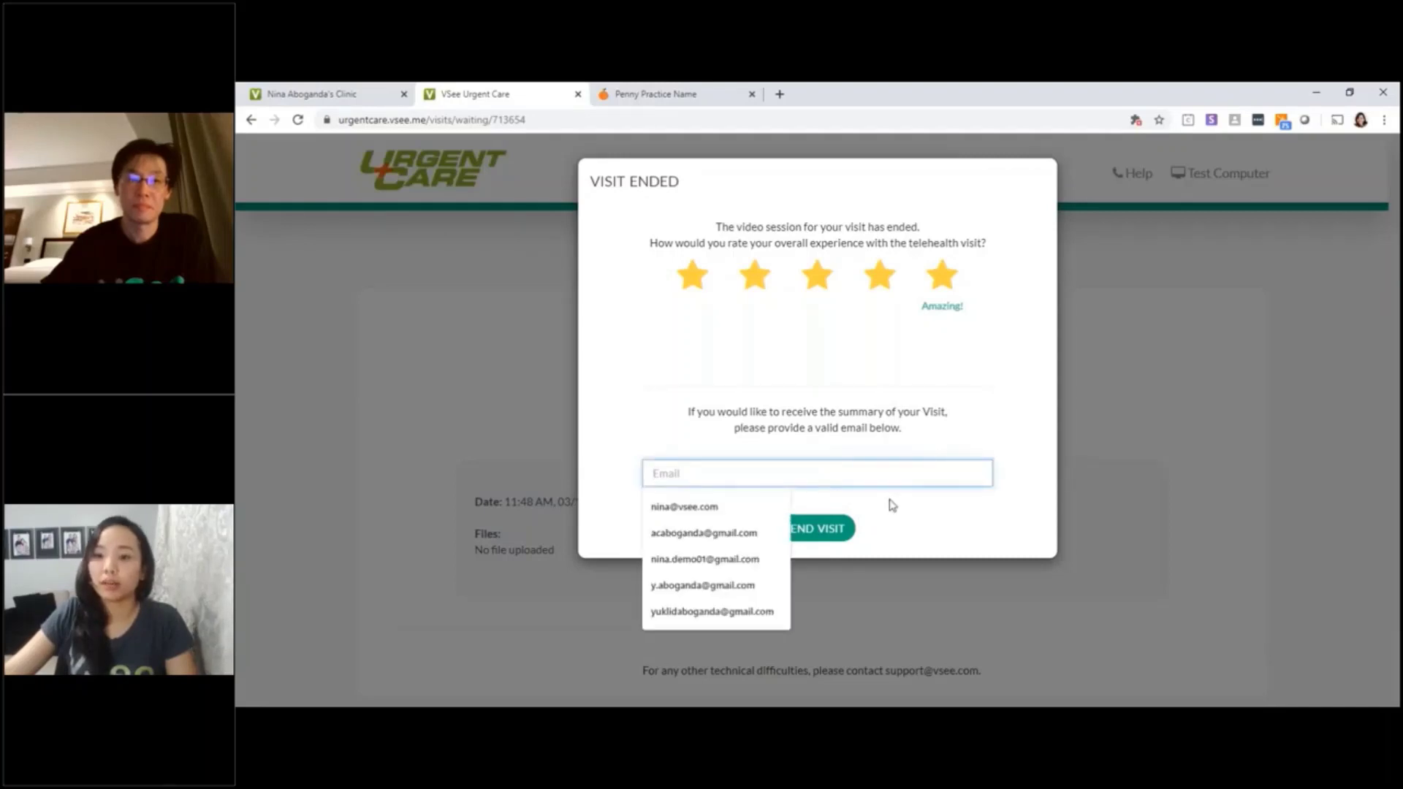
pyautogui.click(925, 531)
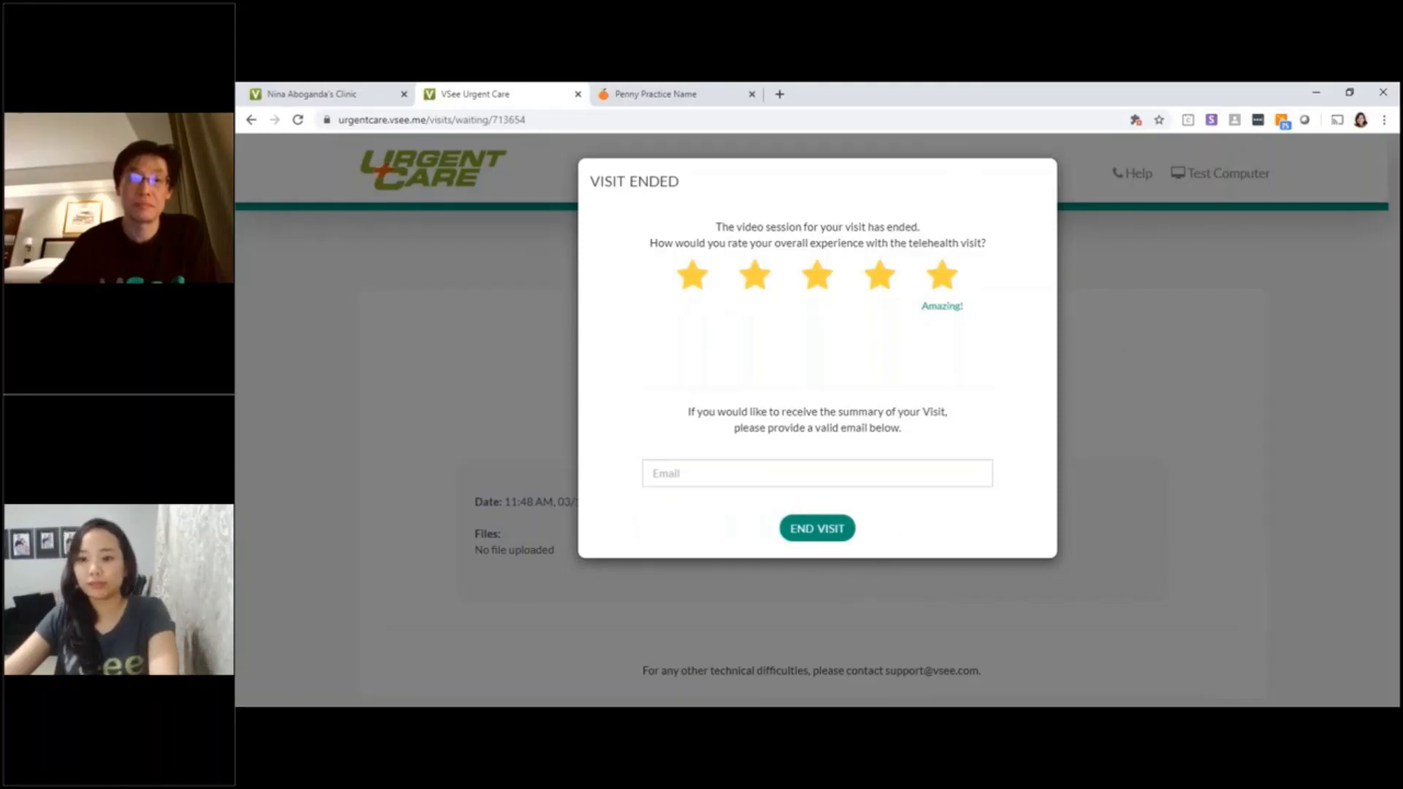
pyautogui.click(843, 523)
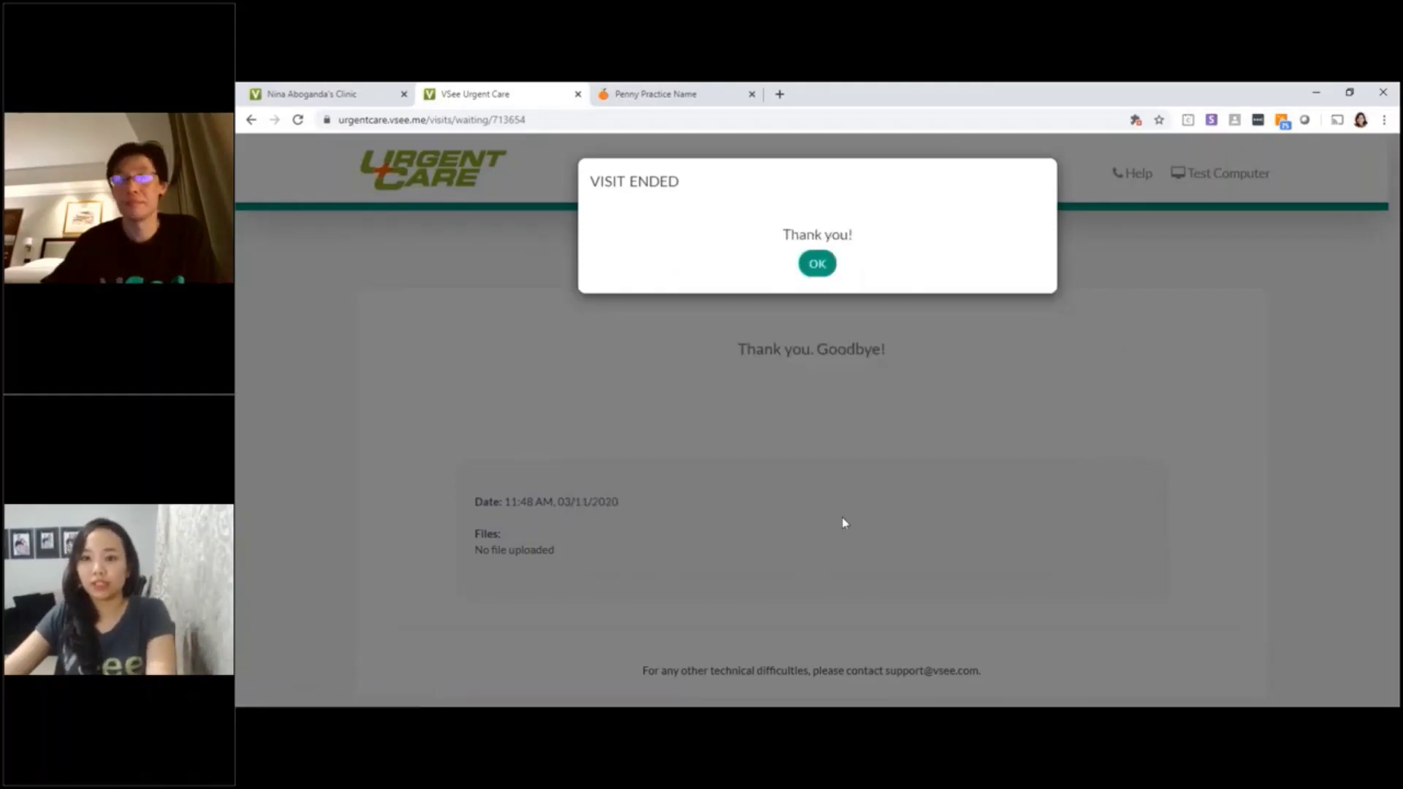
# Dismiss the Thank you box and browse the Urgent Care provider list before returning to the top
pyautogui.click(817, 265)
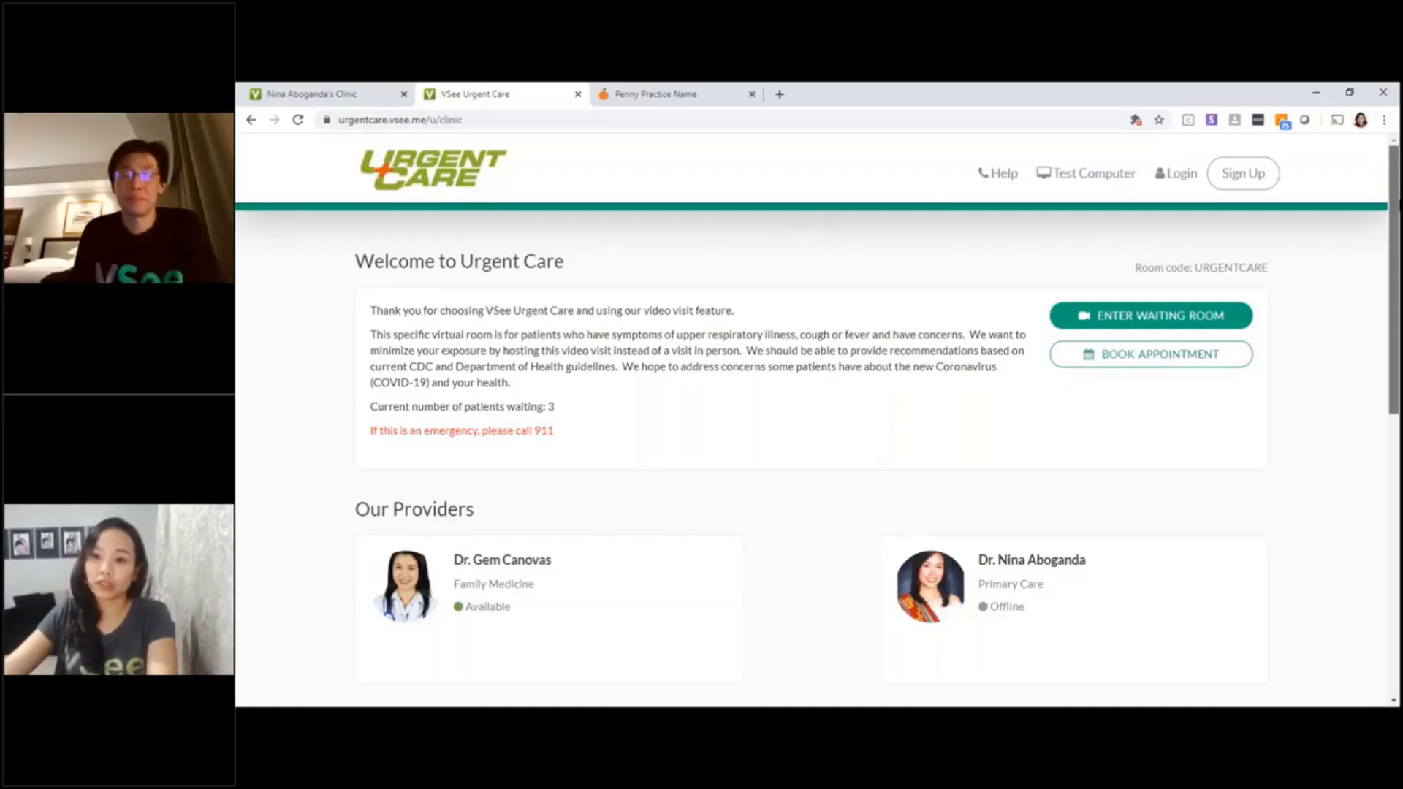
pyautogui.scroll(-2, 811, 420)
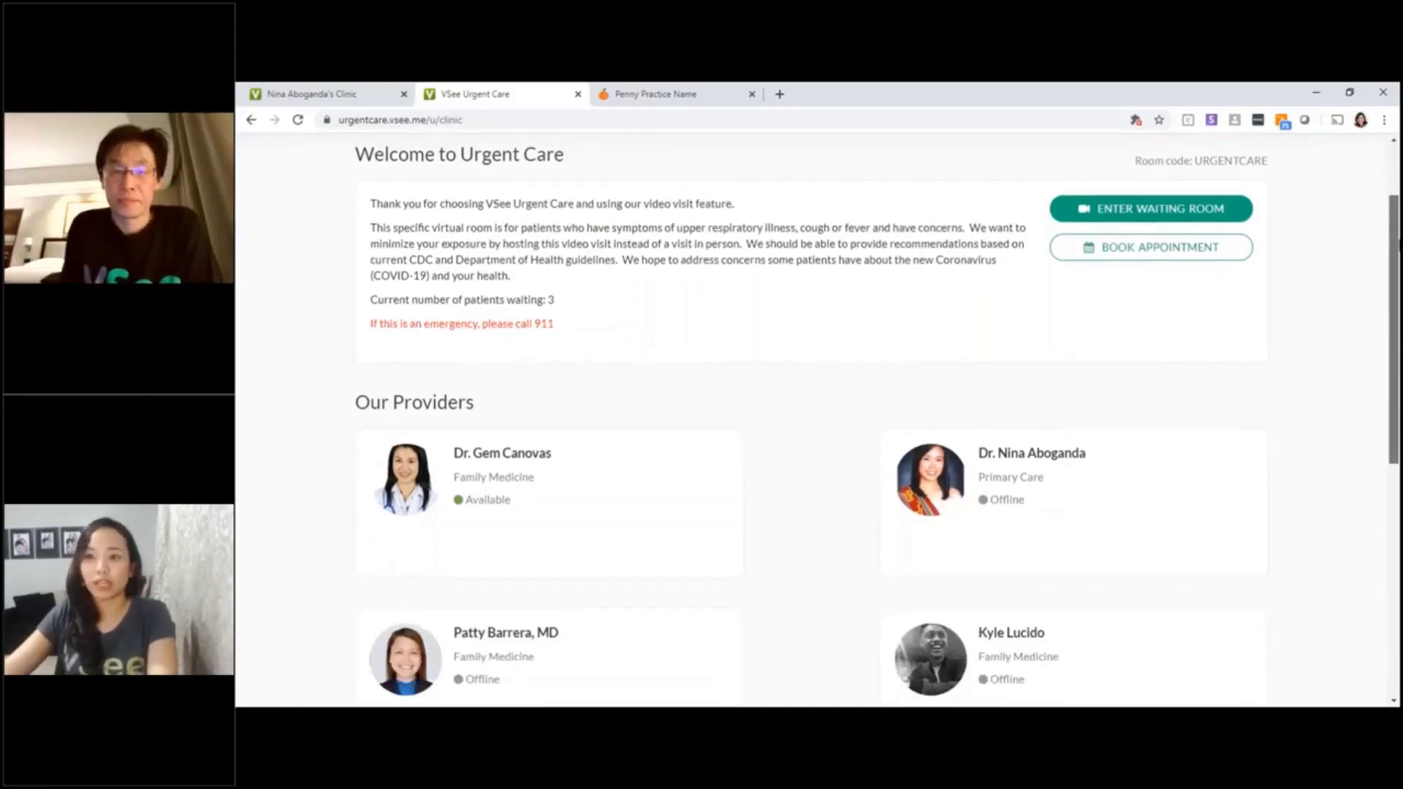
pyautogui.scroll(-5, 811, 420)
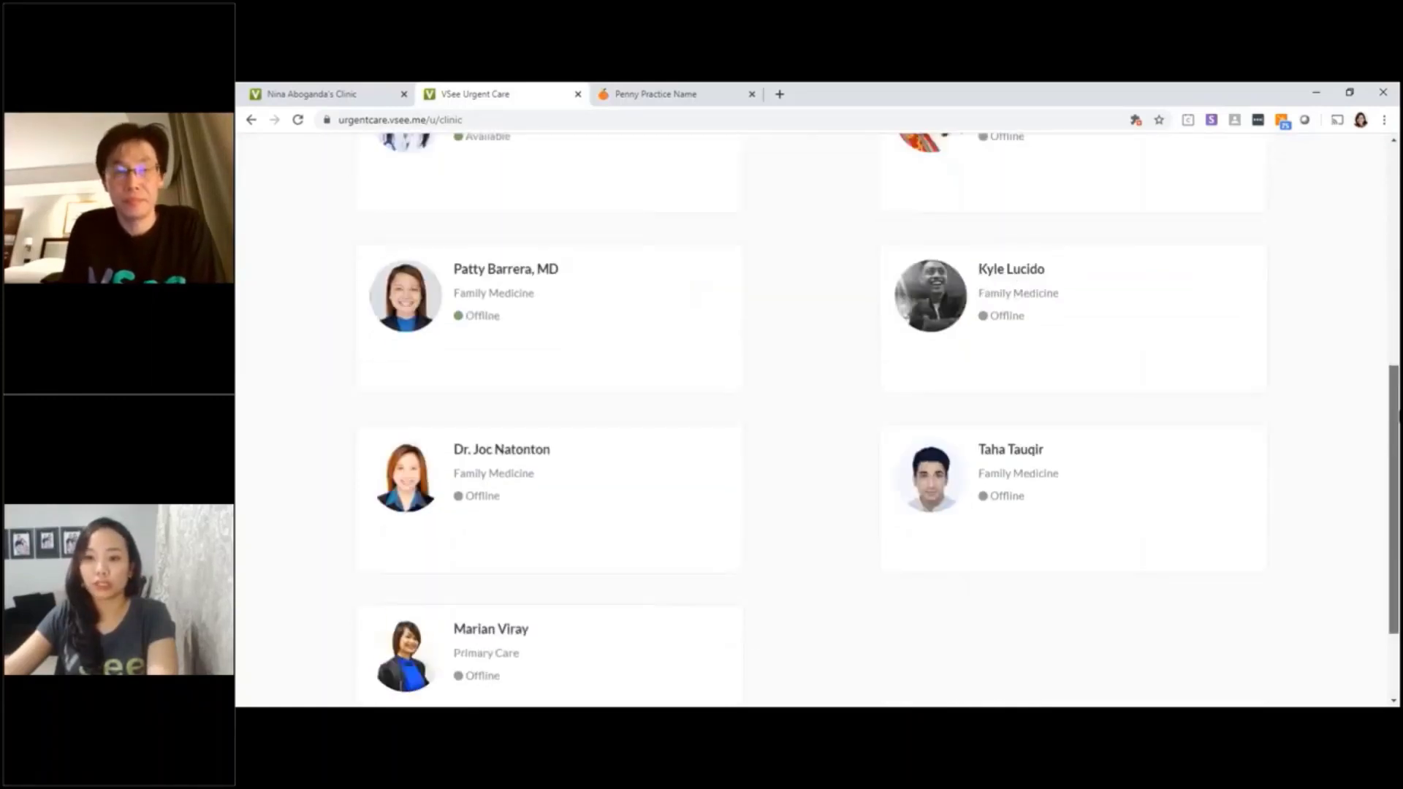
pyautogui.scroll(8, 1381, 196)
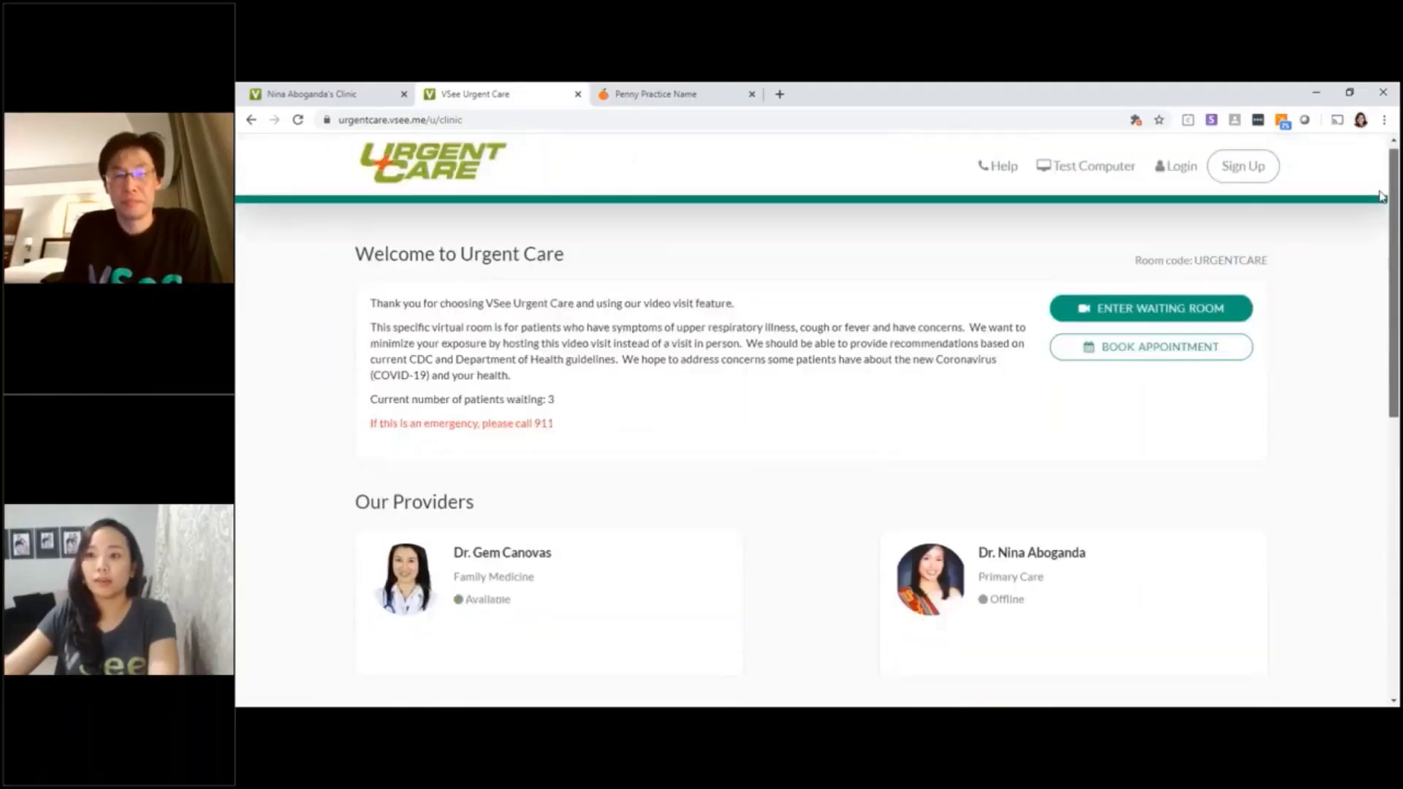
# Sign in as the provider with the account email and password
pyautogui.click(1177, 168)
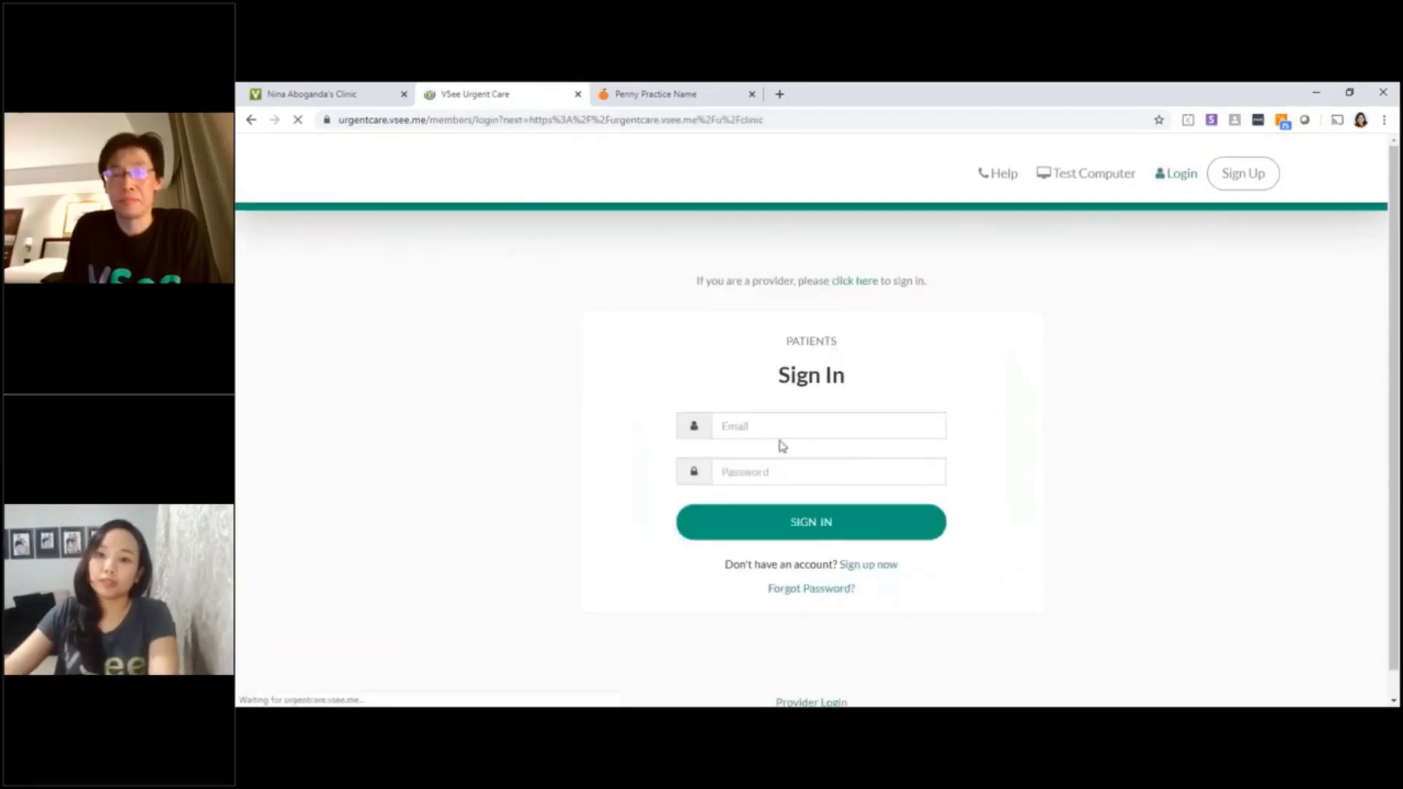
pyautogui.click(794, 423)
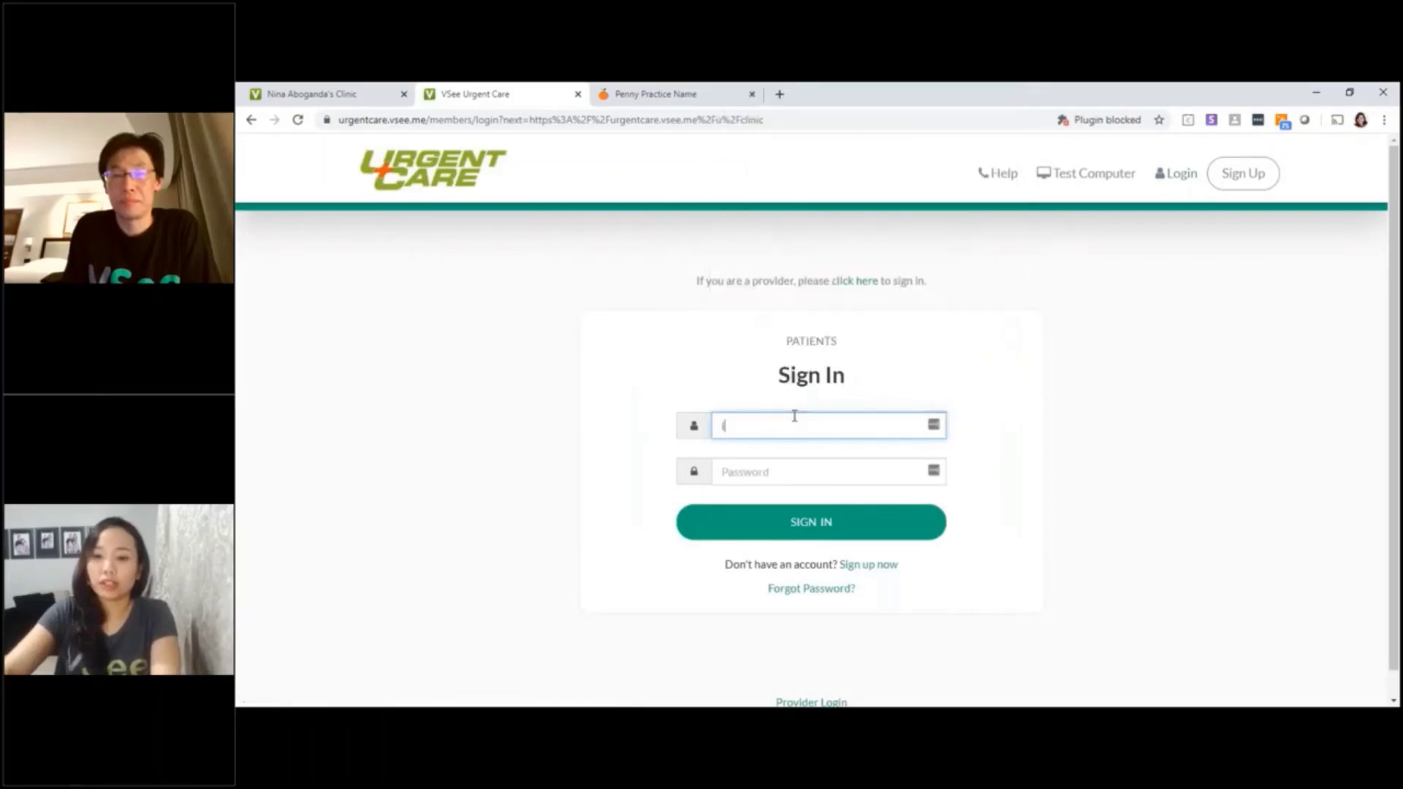
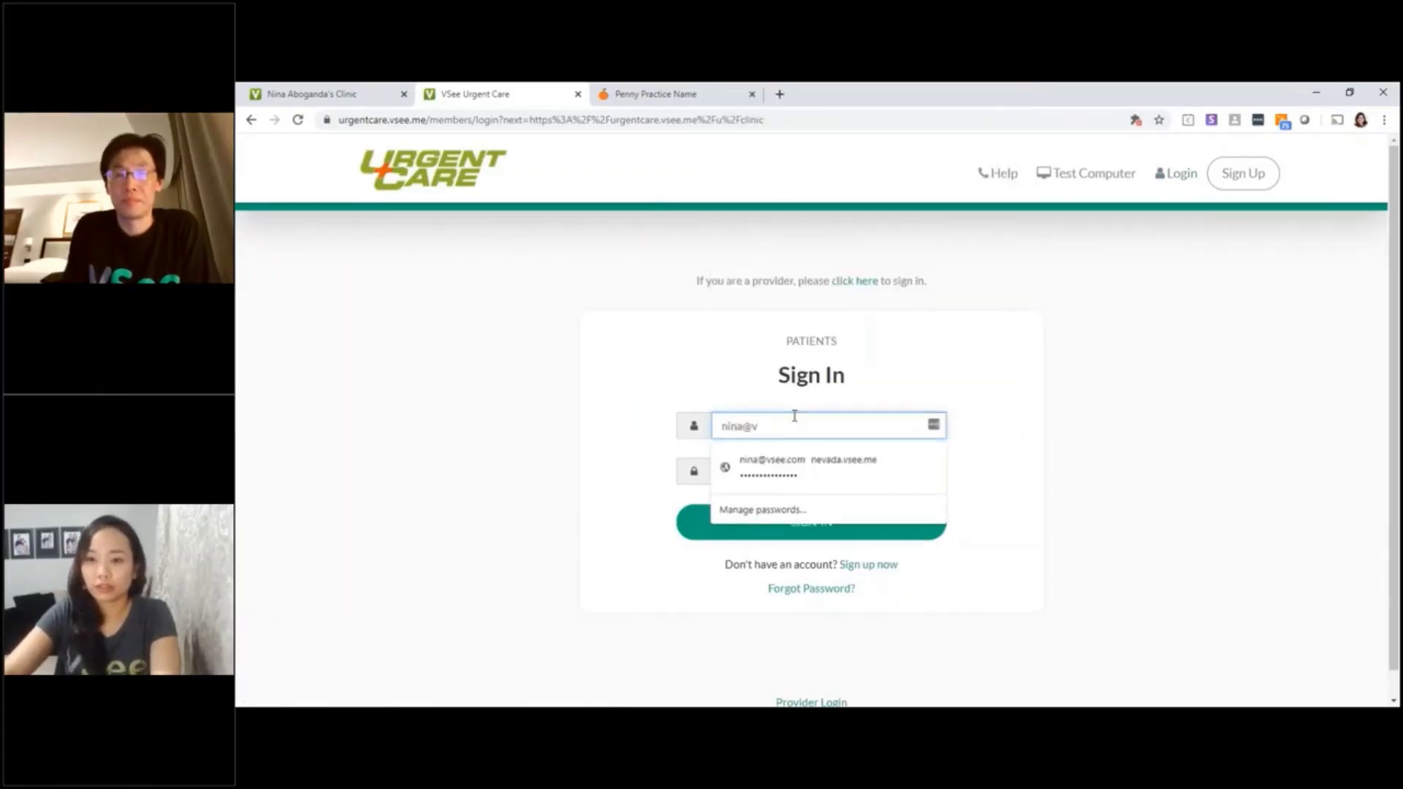
pyautogui.press('Tab')
pyautogui.write('***')
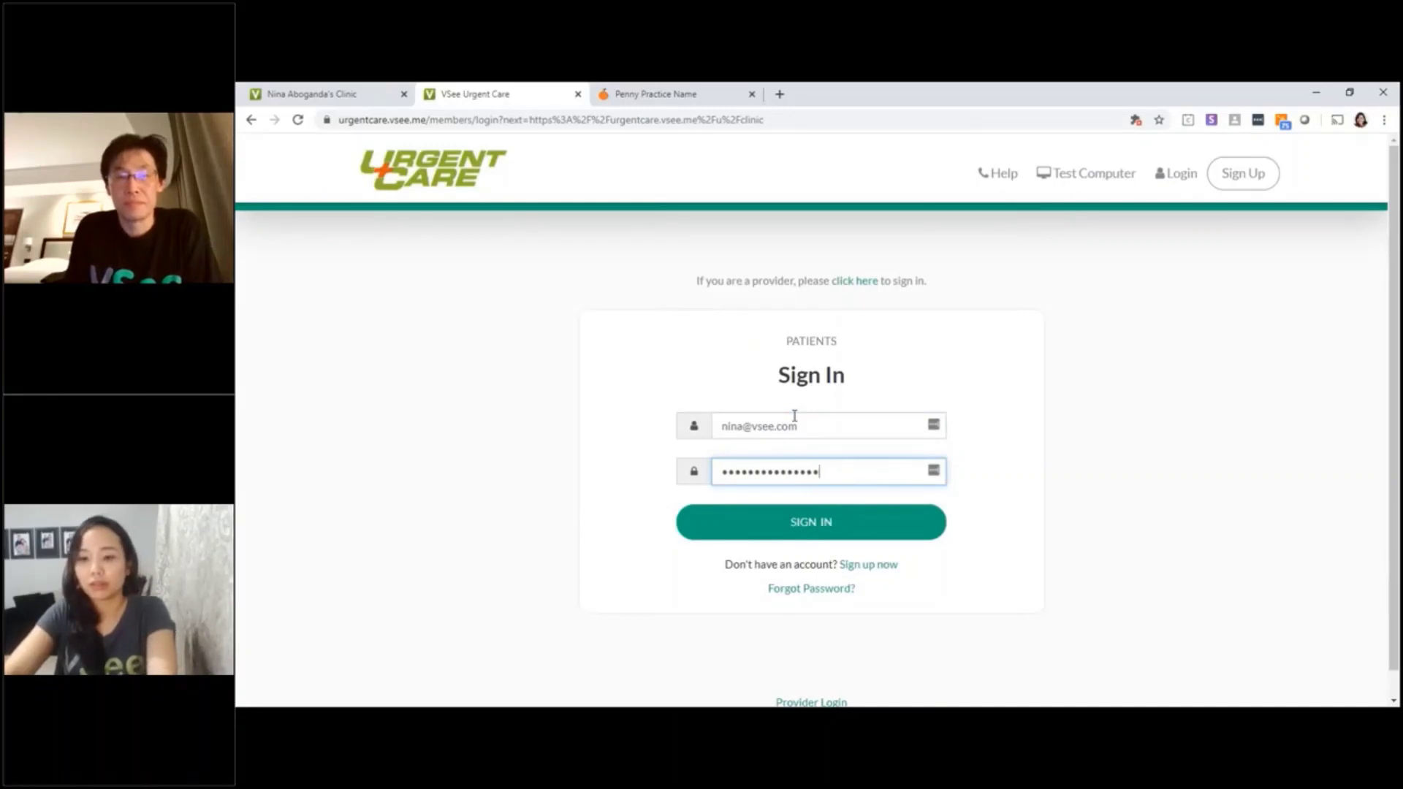
pyautogui.press('Return')
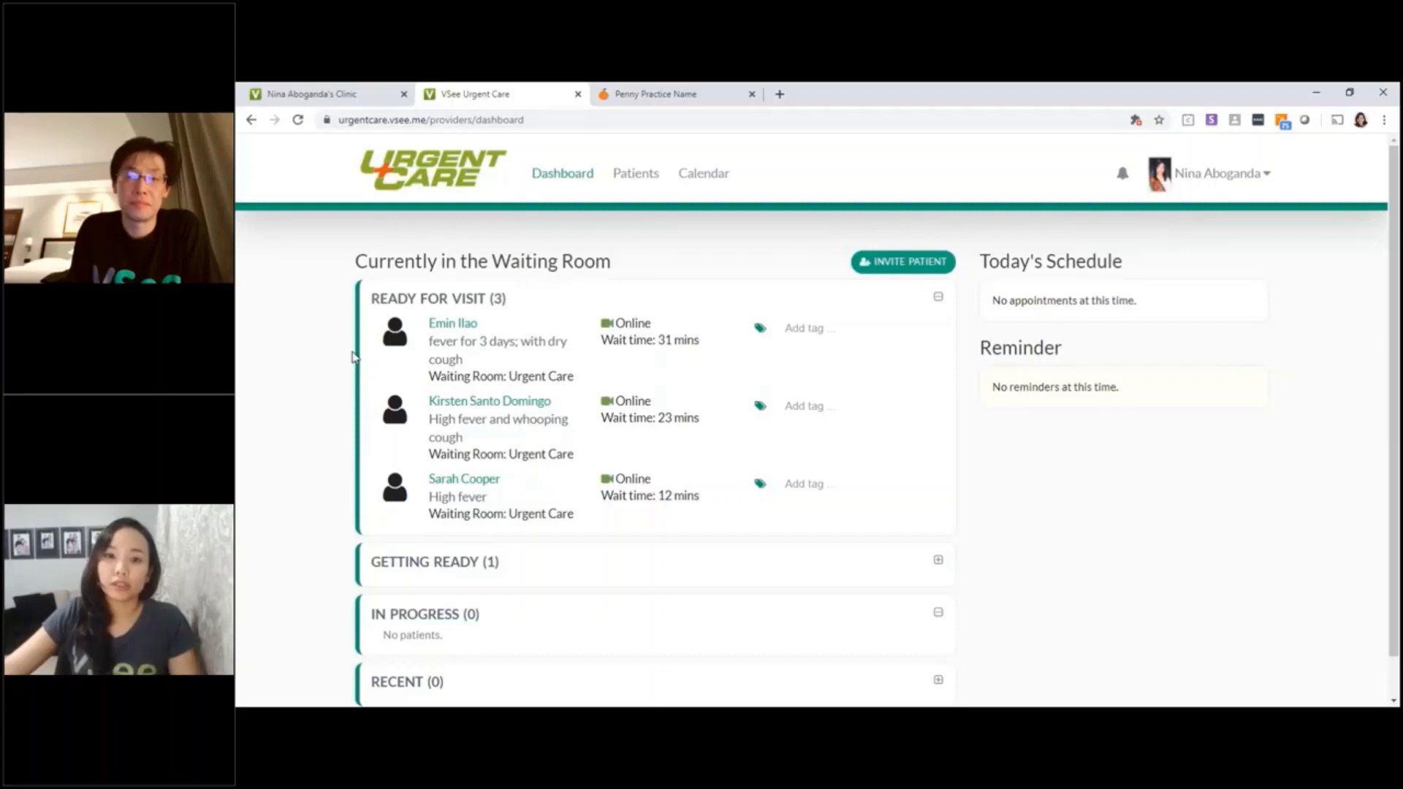
# Scroll through the waiting room list showing three patients ready for visit
pyautogui.scroll(-1, 573, 235)
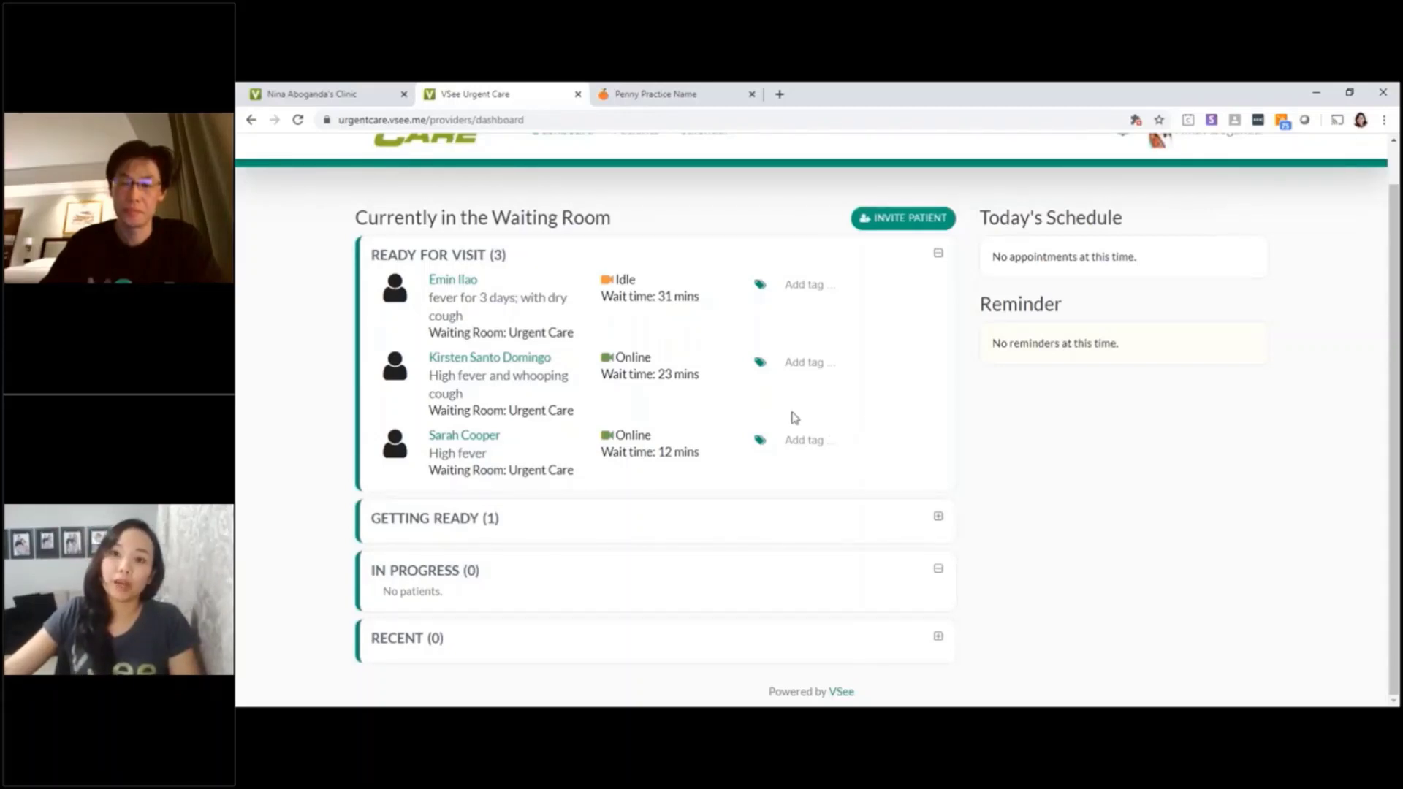
pyautogui.scroll(1, 793, 418)
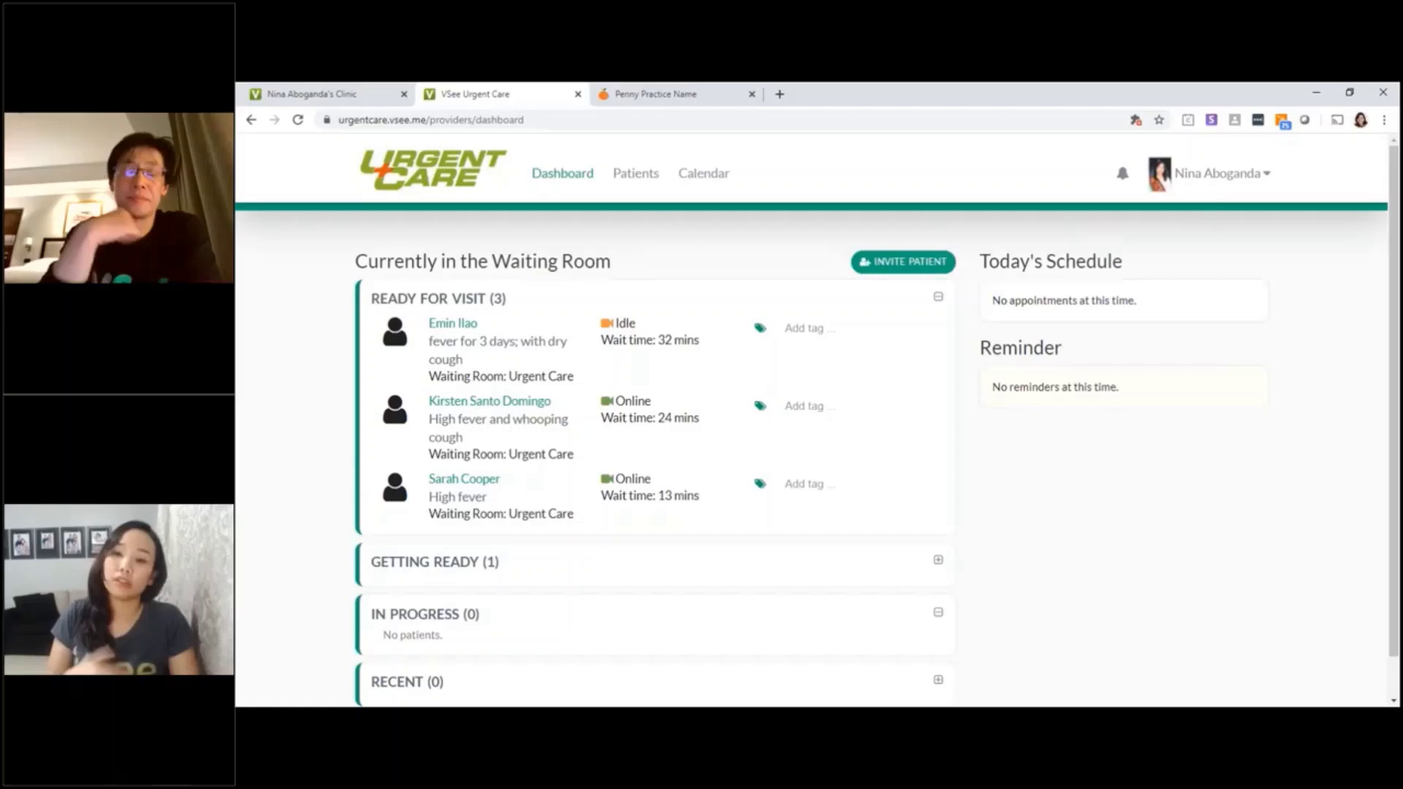
# Tag the whooping-cough patient Ready for Physician and open her patient record
pyautogui.click(794, 410)
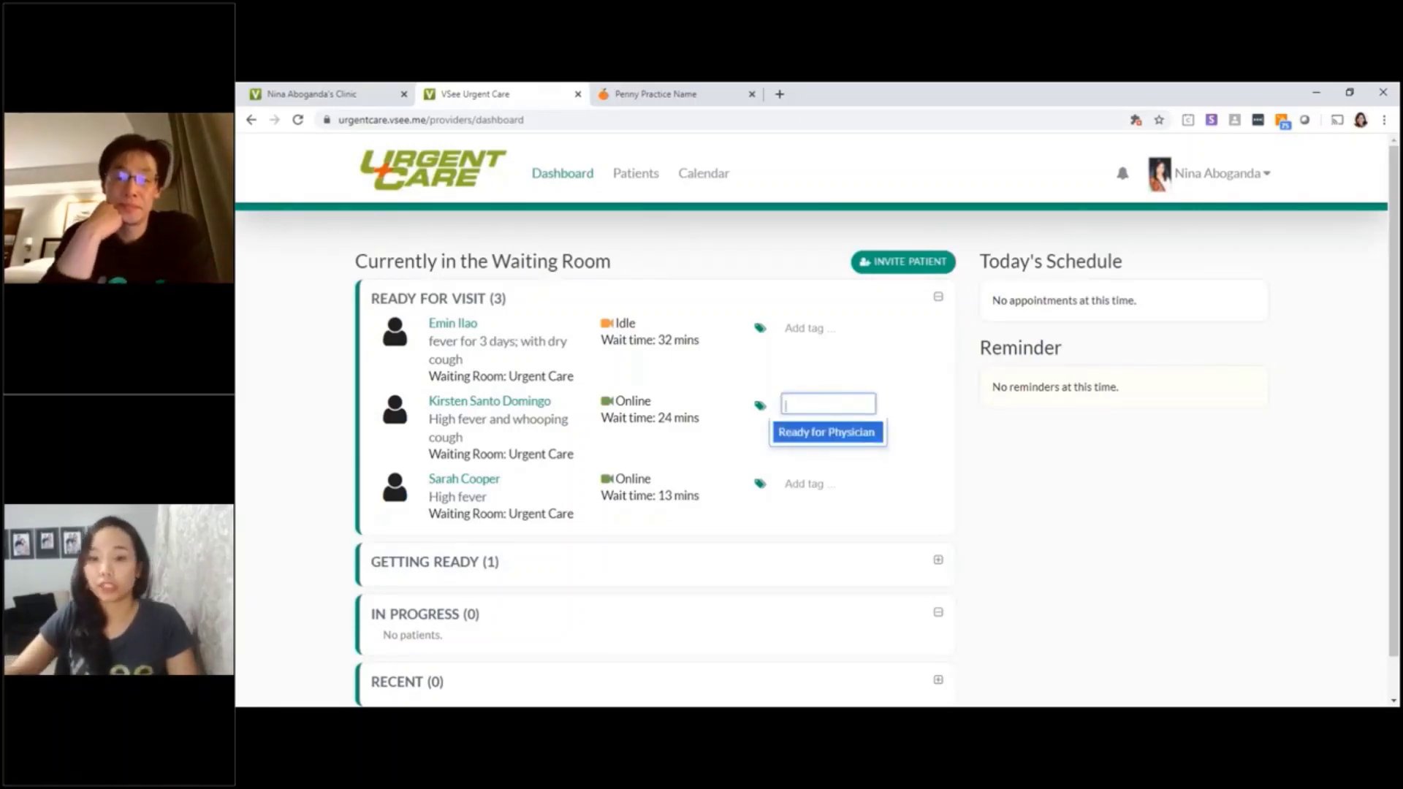
pyautogui.click(789, 436)
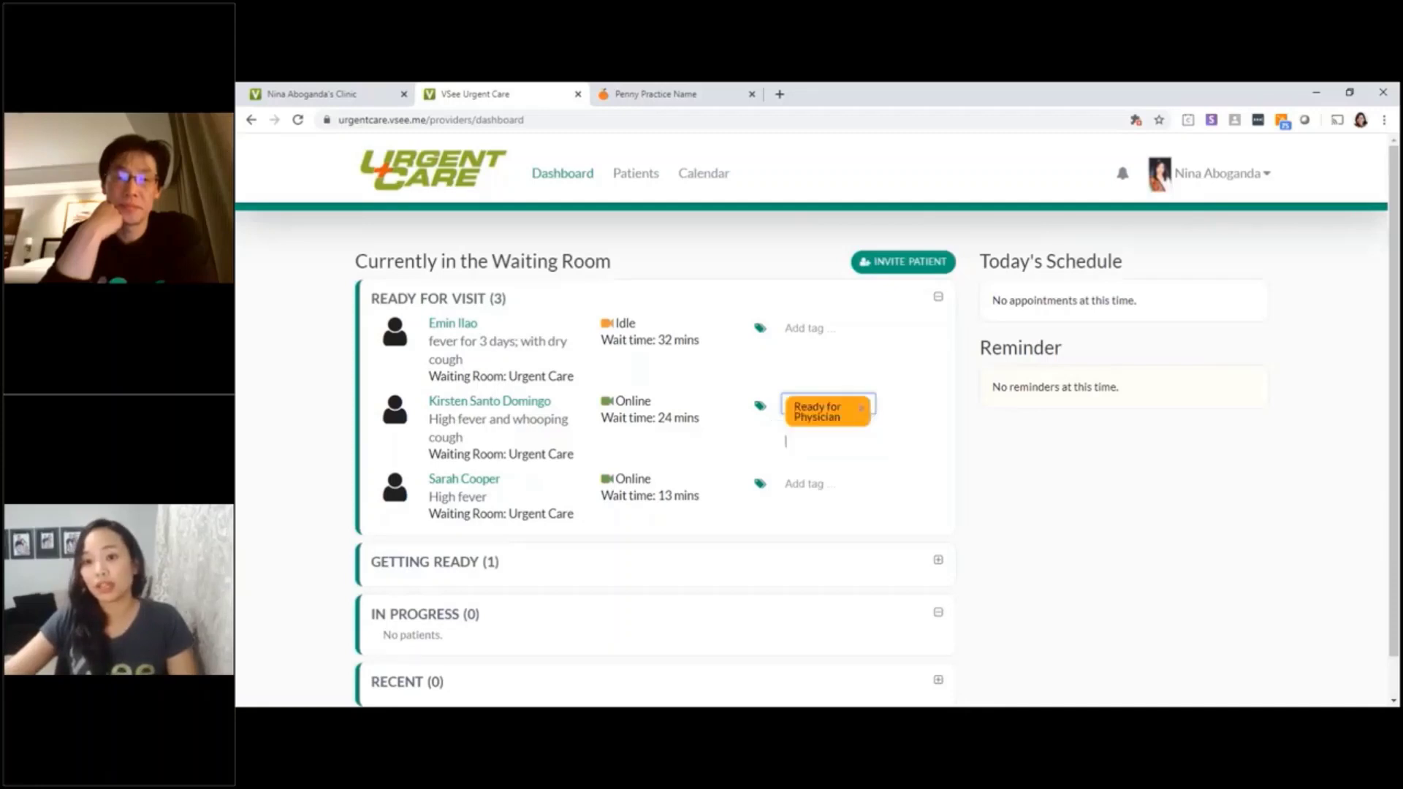
pyautogui.click(992, 480)
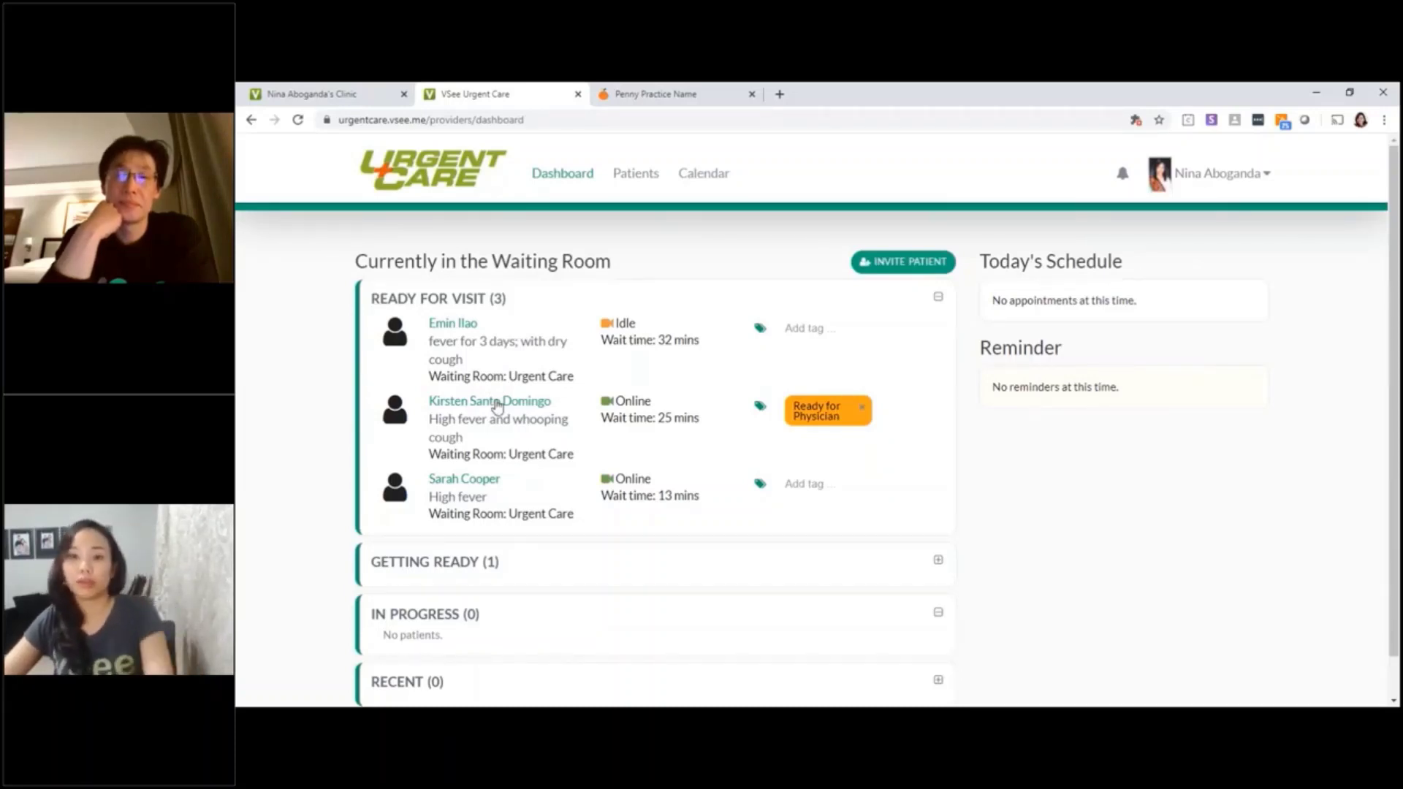
pyautogui.click(497, 406)
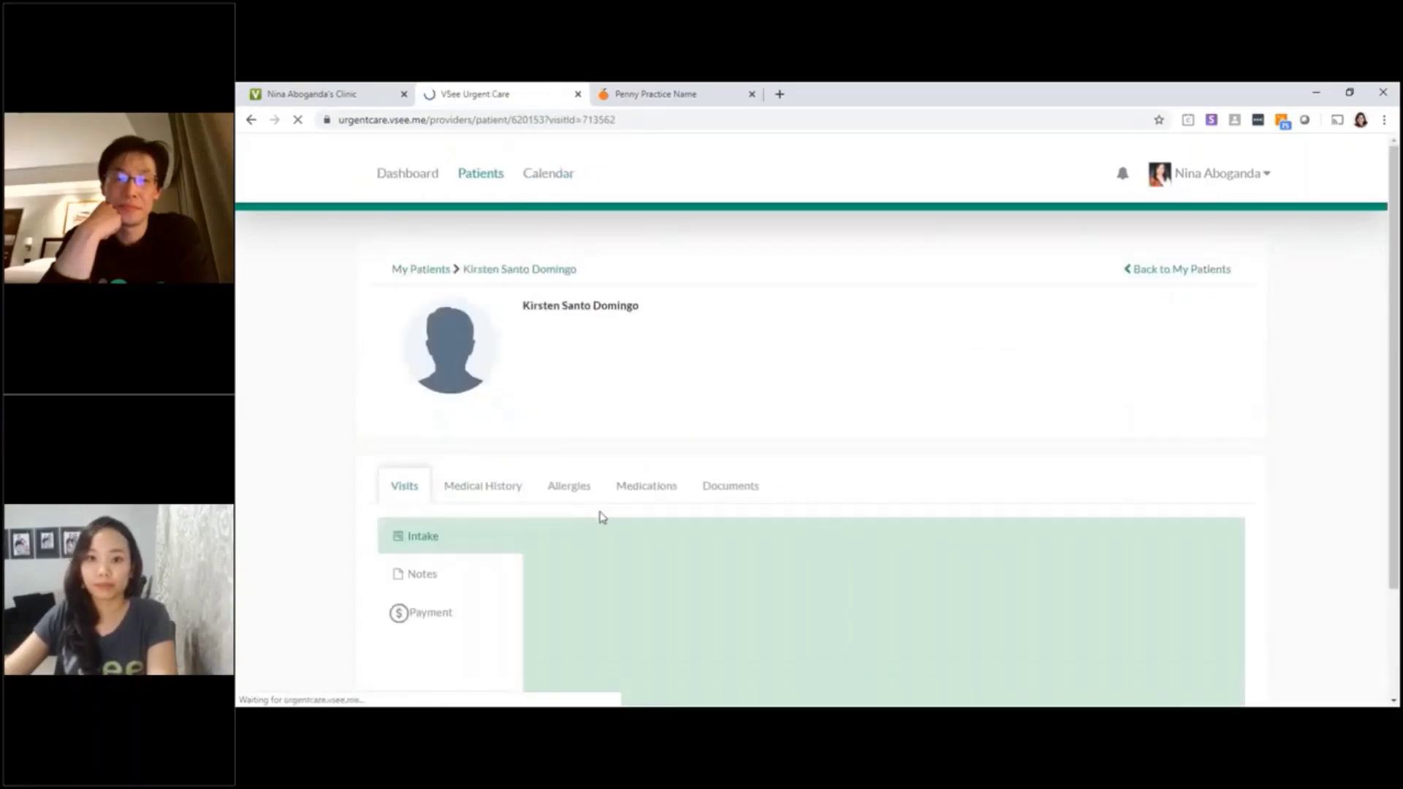
pyautogui.scroll(-2, 754, 419)
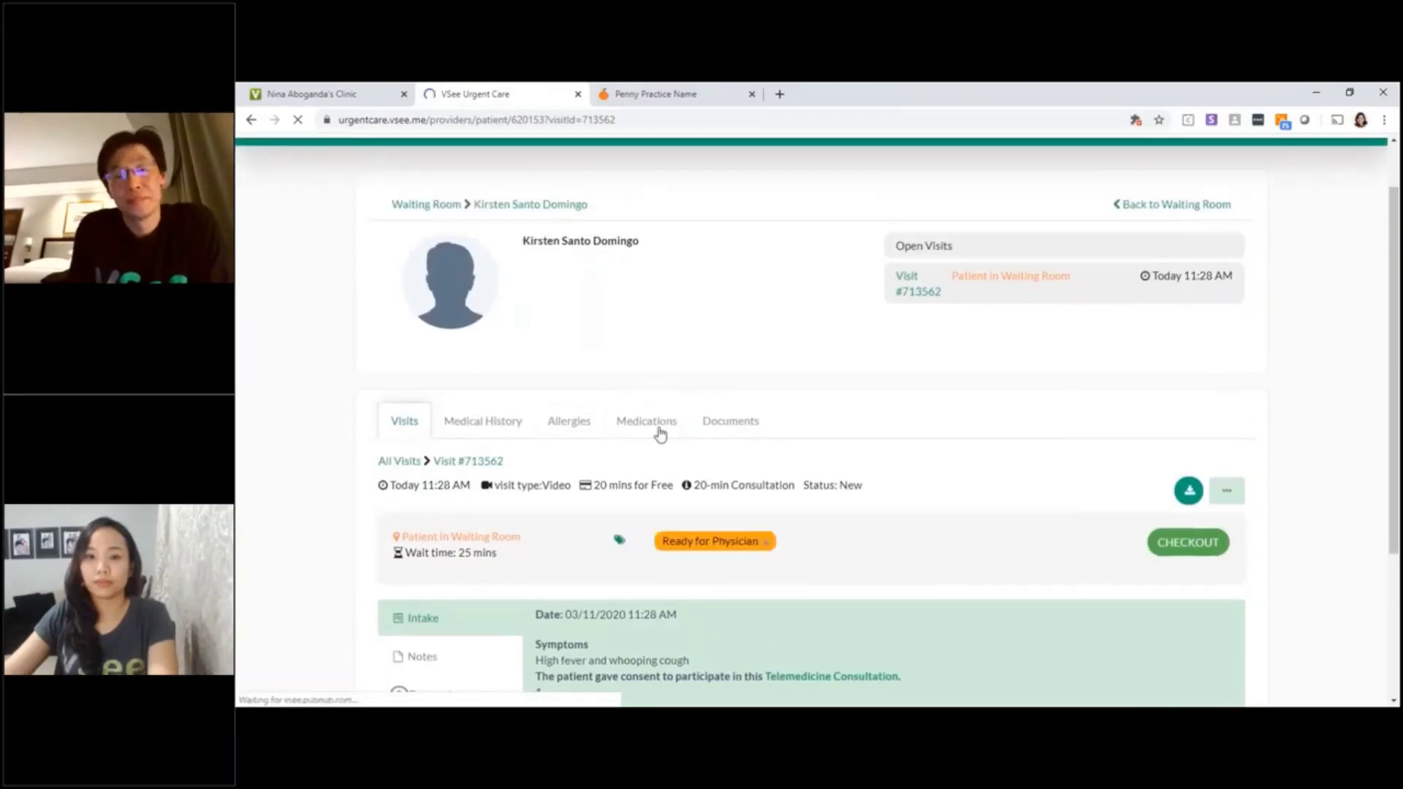
pyautogui.scroll(-1, 659, 434)
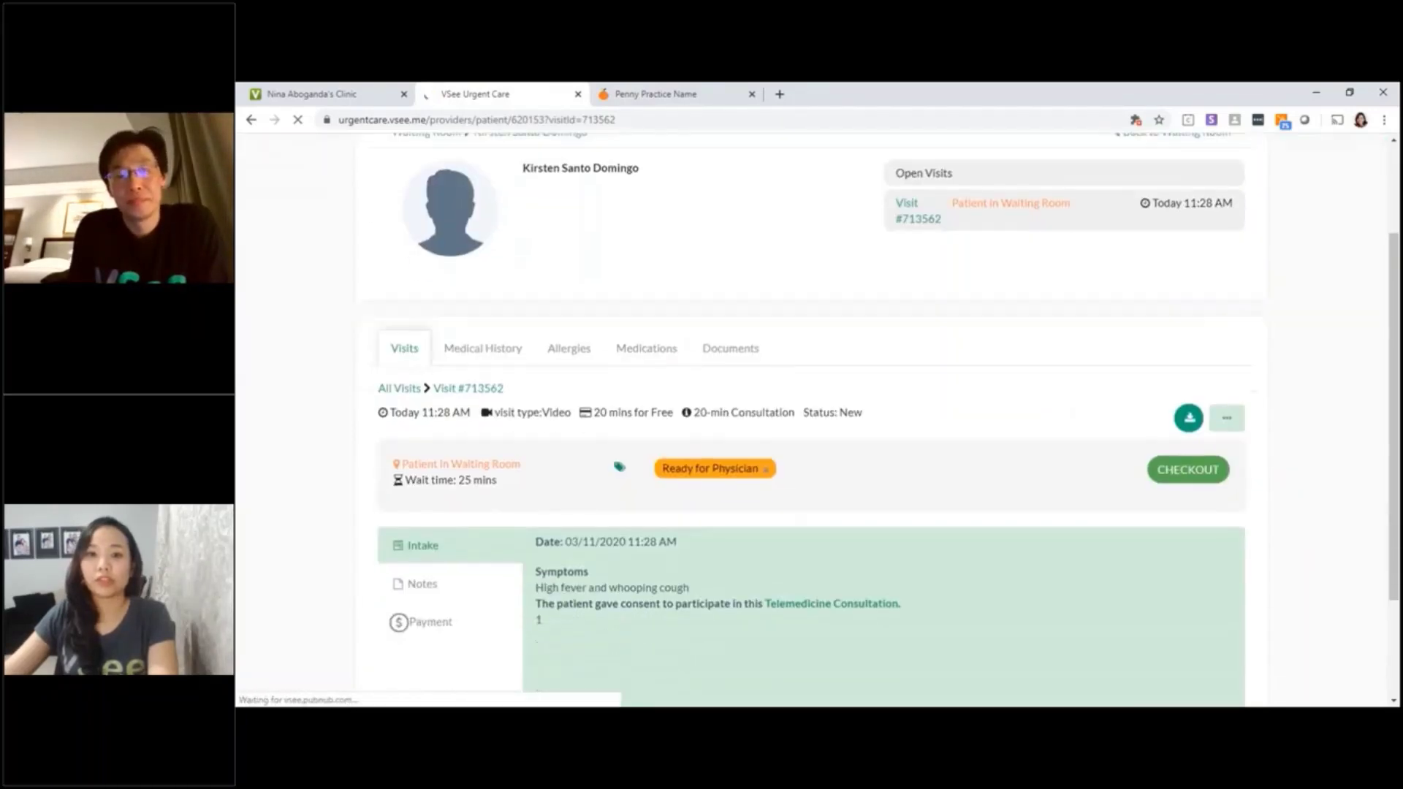
pyautogui.click(412, 603)
pyautogui.scroll(-3, 631, 567)
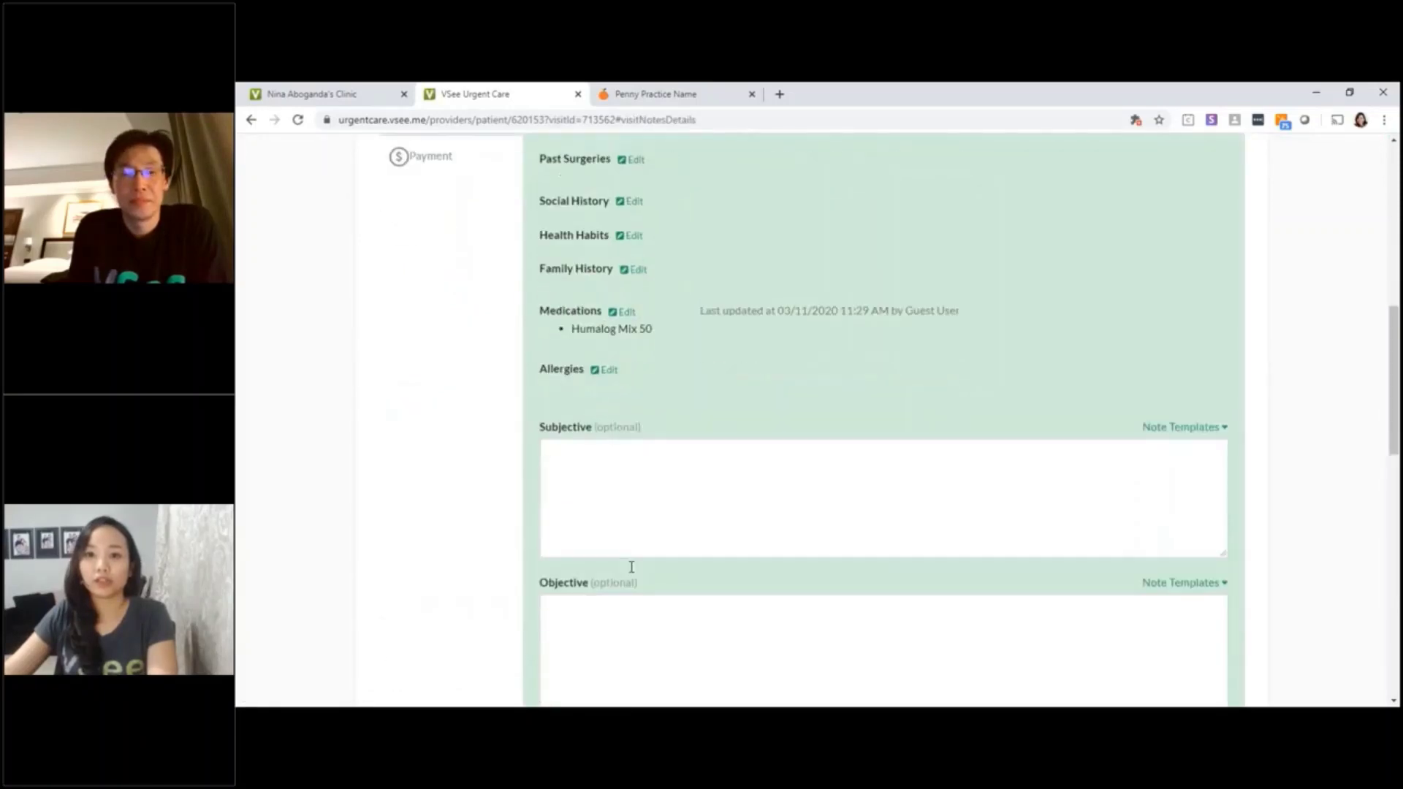
pyautogui.scroll(1, 631, 567)
pyautogui.scroll(3, 631, 567)
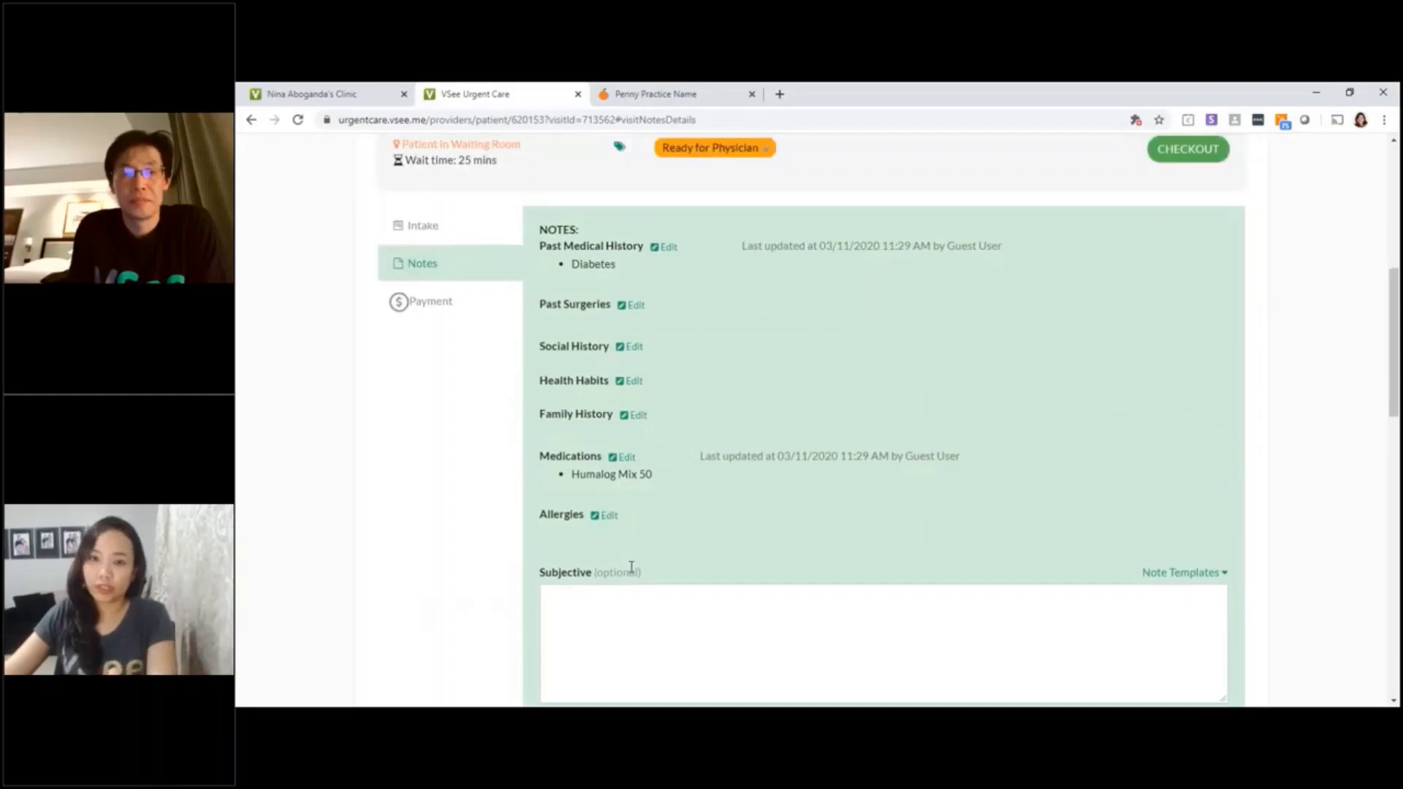
pyautogui.scroll(1, 631, 566)
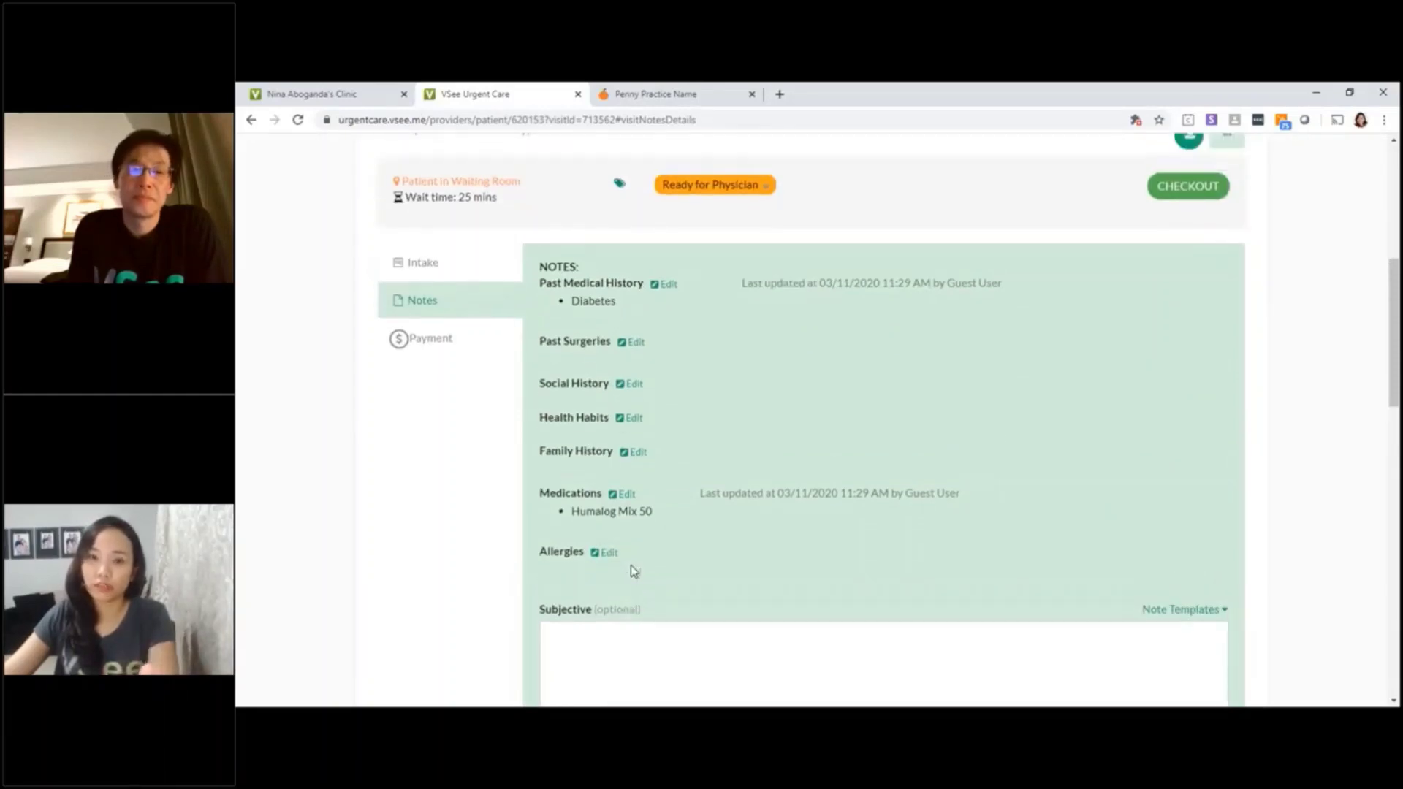
pyautogui.scroll(2, 630, 564)
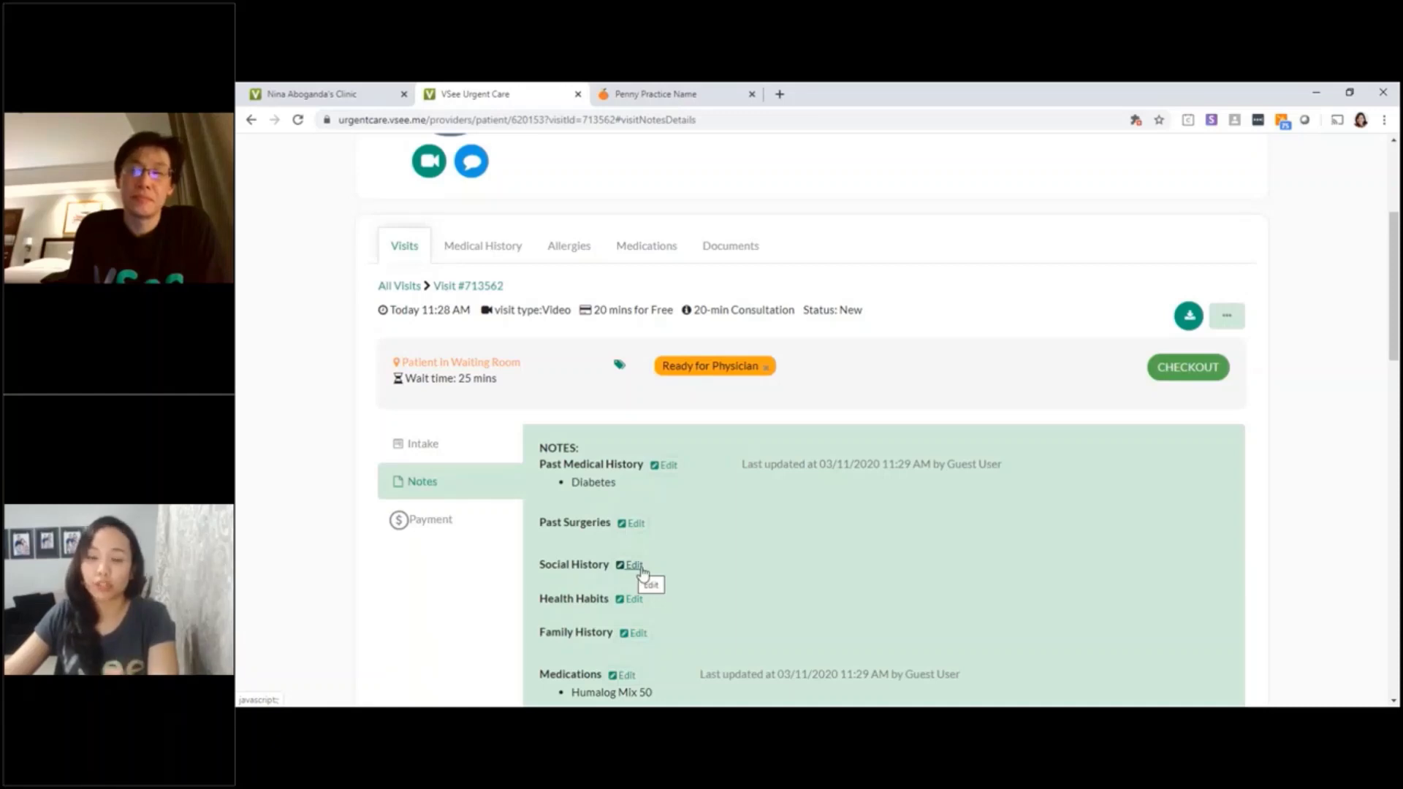
pyautogui.scroll(2, 630, 567)
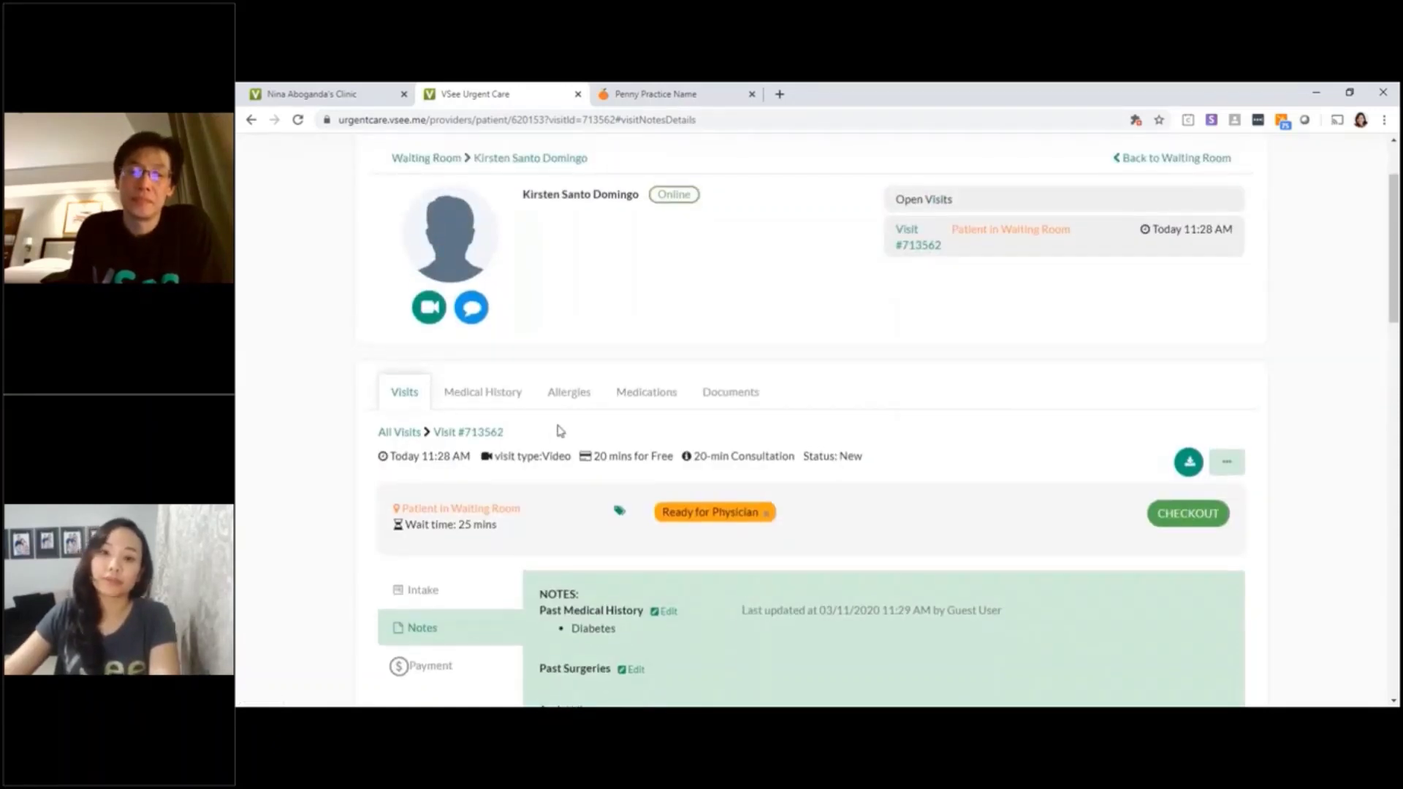
pyautogui.scroll(2, 511, 430)
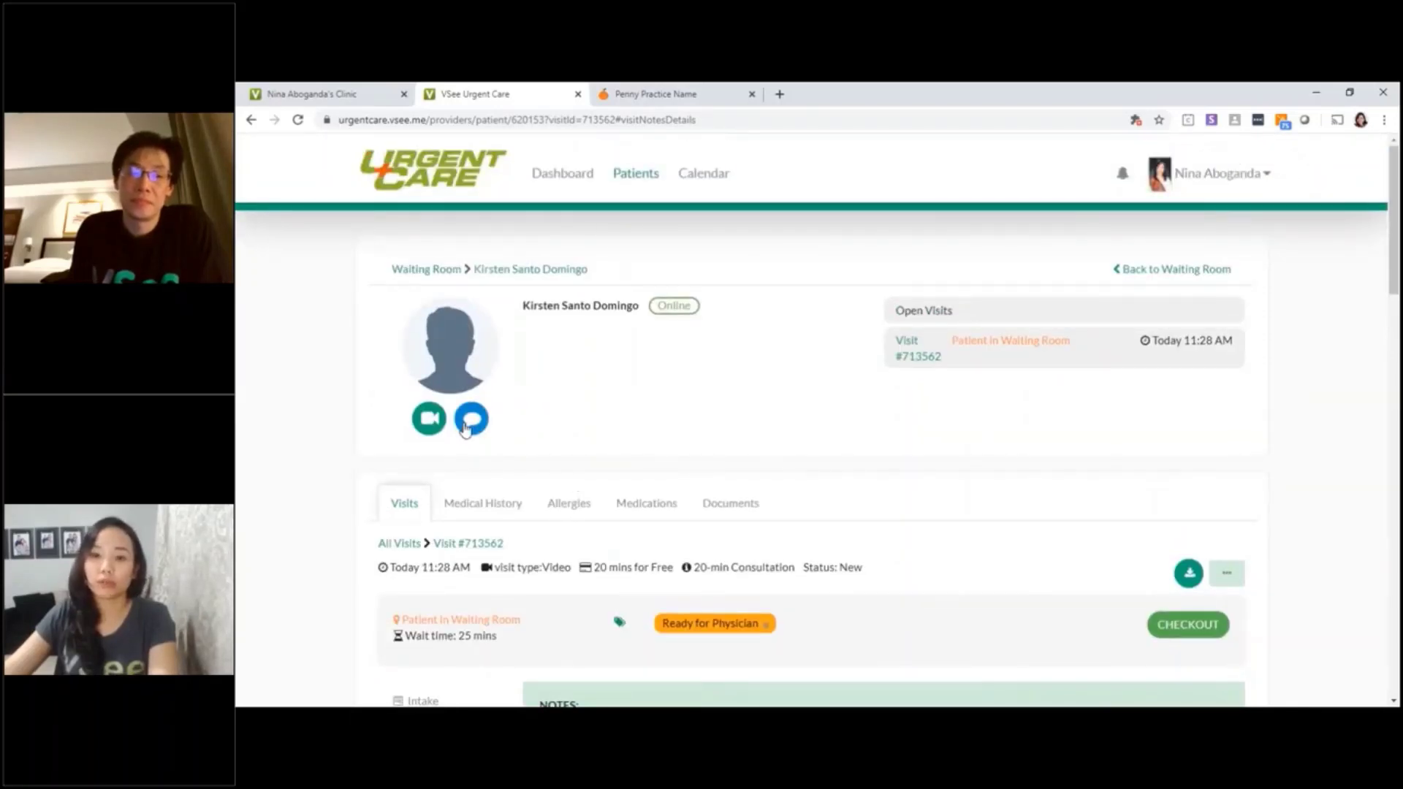
# Open a chat with the waiting patient and type 'i will be with you in 5 mi'
pyautogui.click(465, 426)
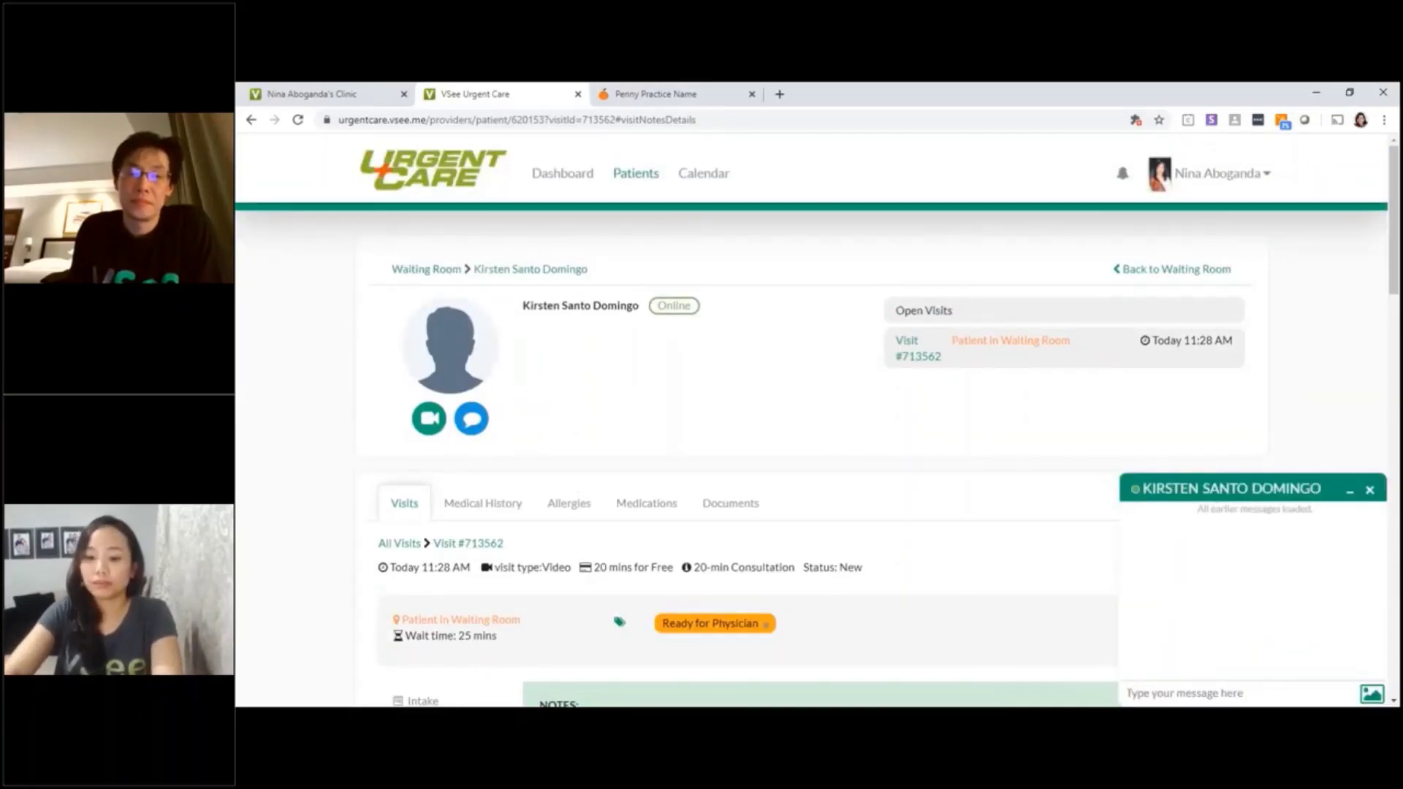
pyautogui.write('i will be with y')
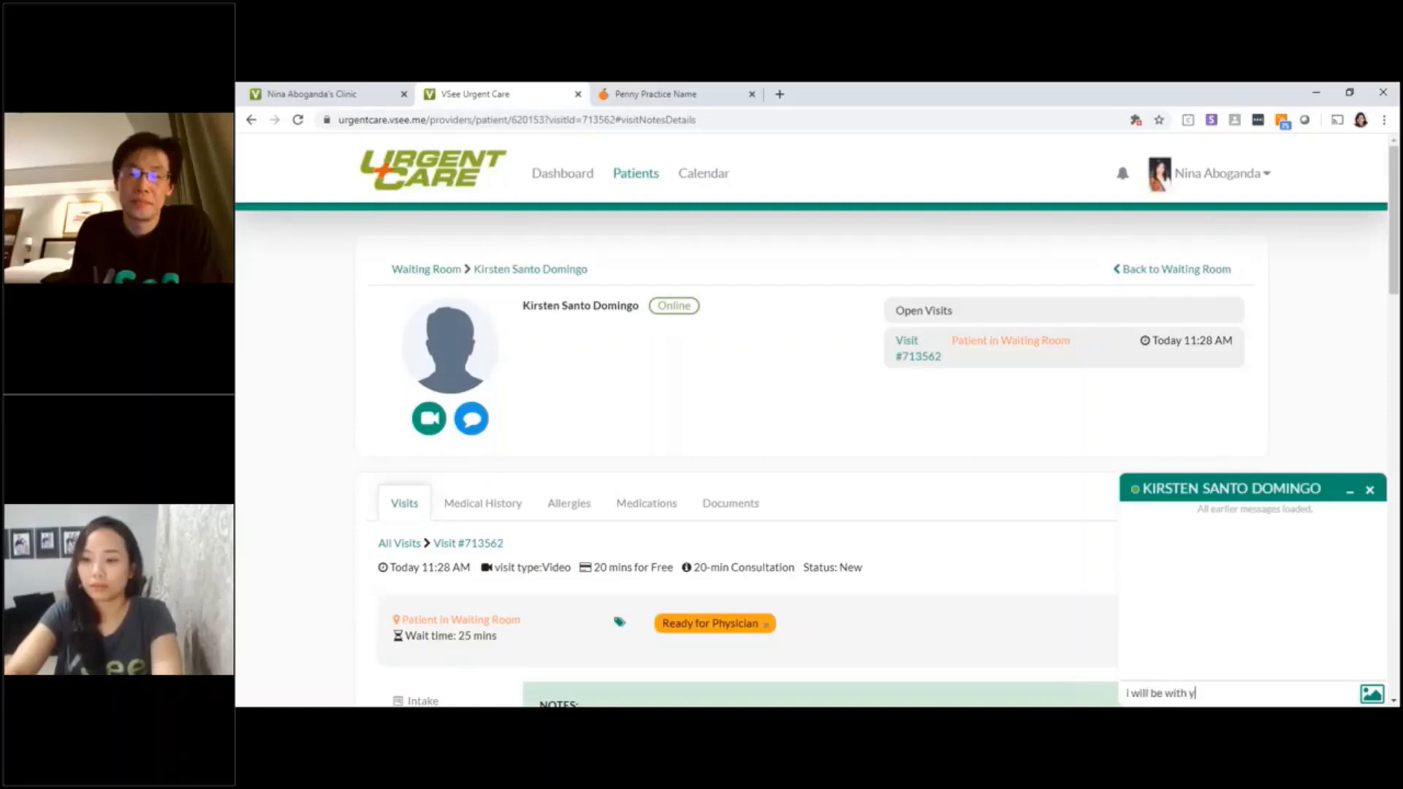
pyautogui.write('ou in 5 mins')
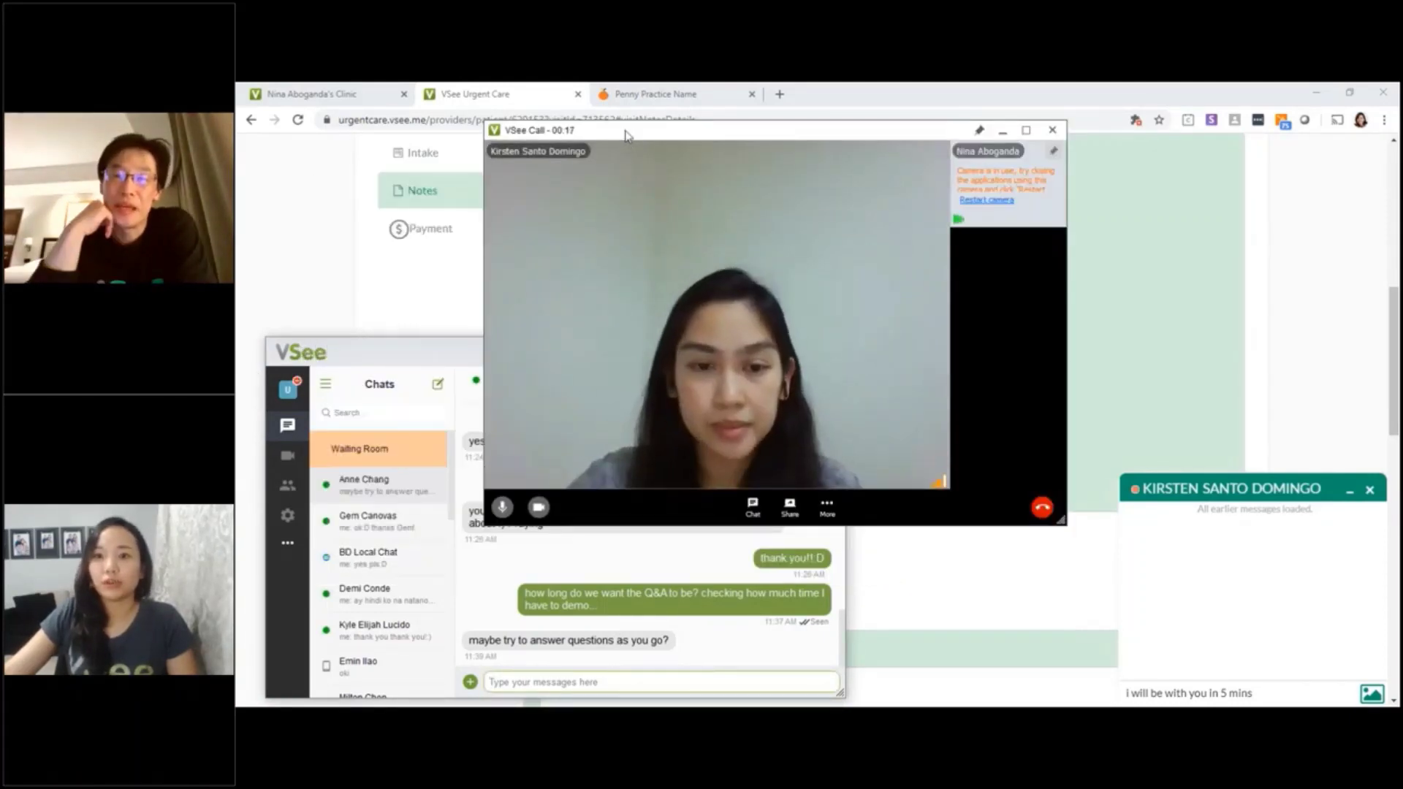
# Move the call window aside and leave the video call with the patient
pyautogui.moveTo(625, 135); pyautogui.dragTo(401, 127)
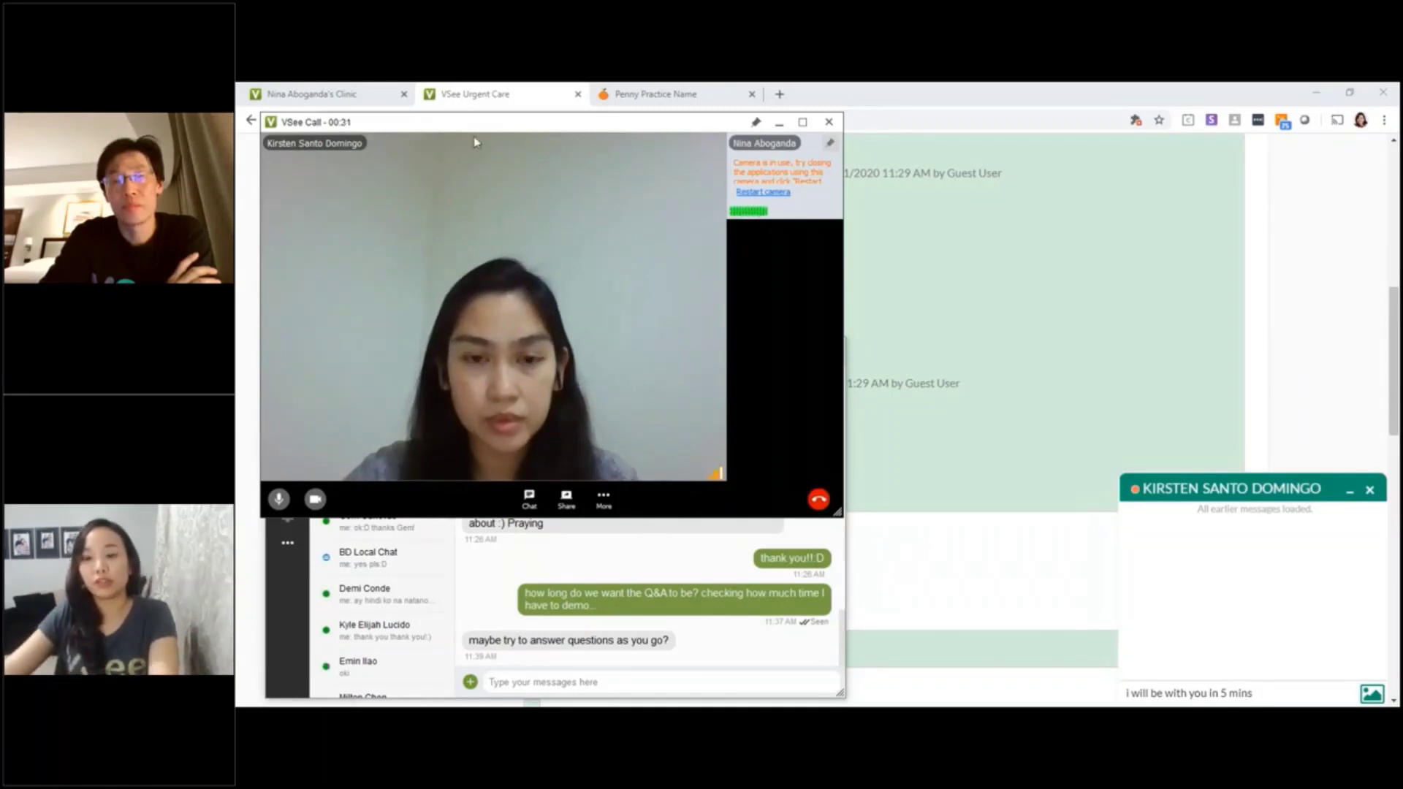
pyautogui.moveTo(477, 154)
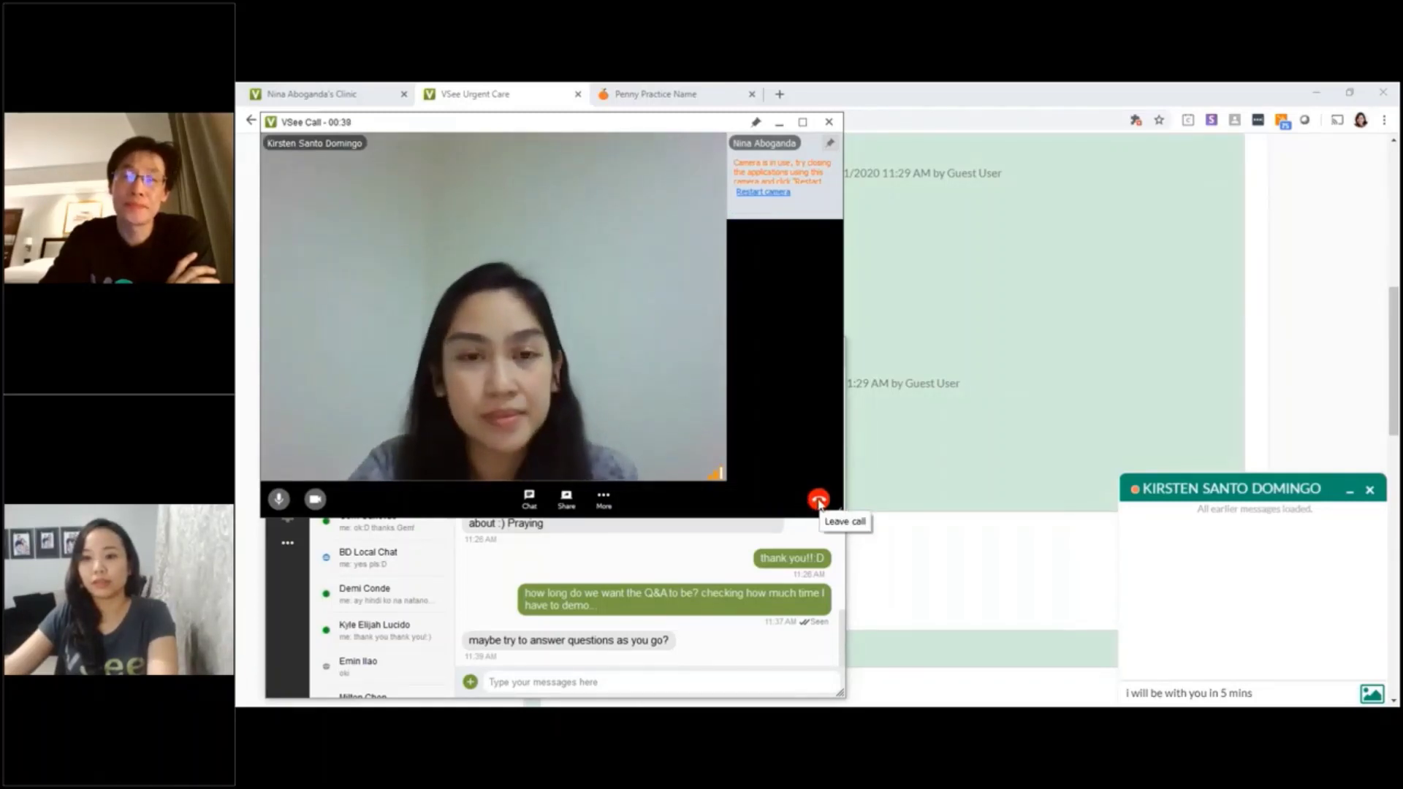
pyautogui.click(818, 501)
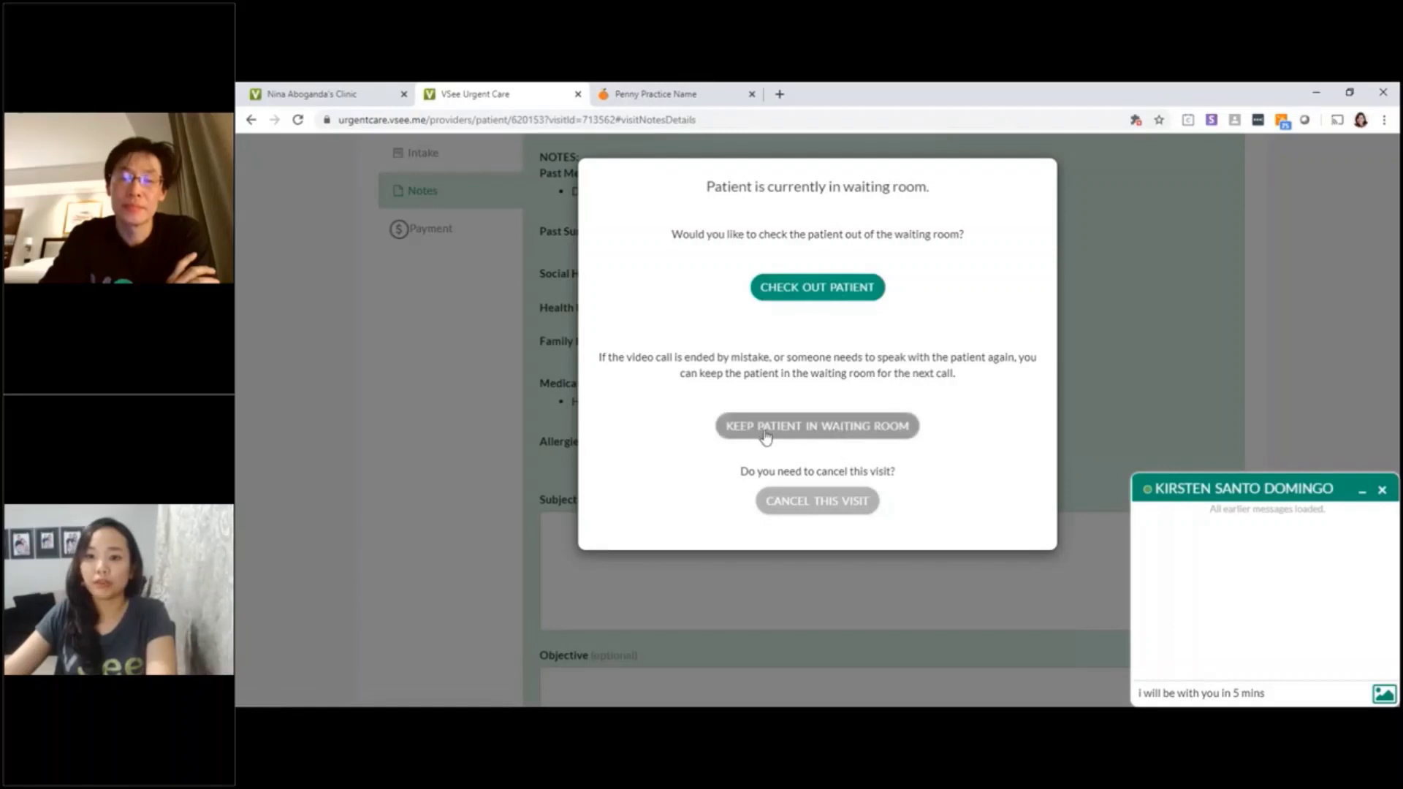
# Check the patient out so her visit shows Completed, and close her chat panel
pyautogui.click(833, 447)
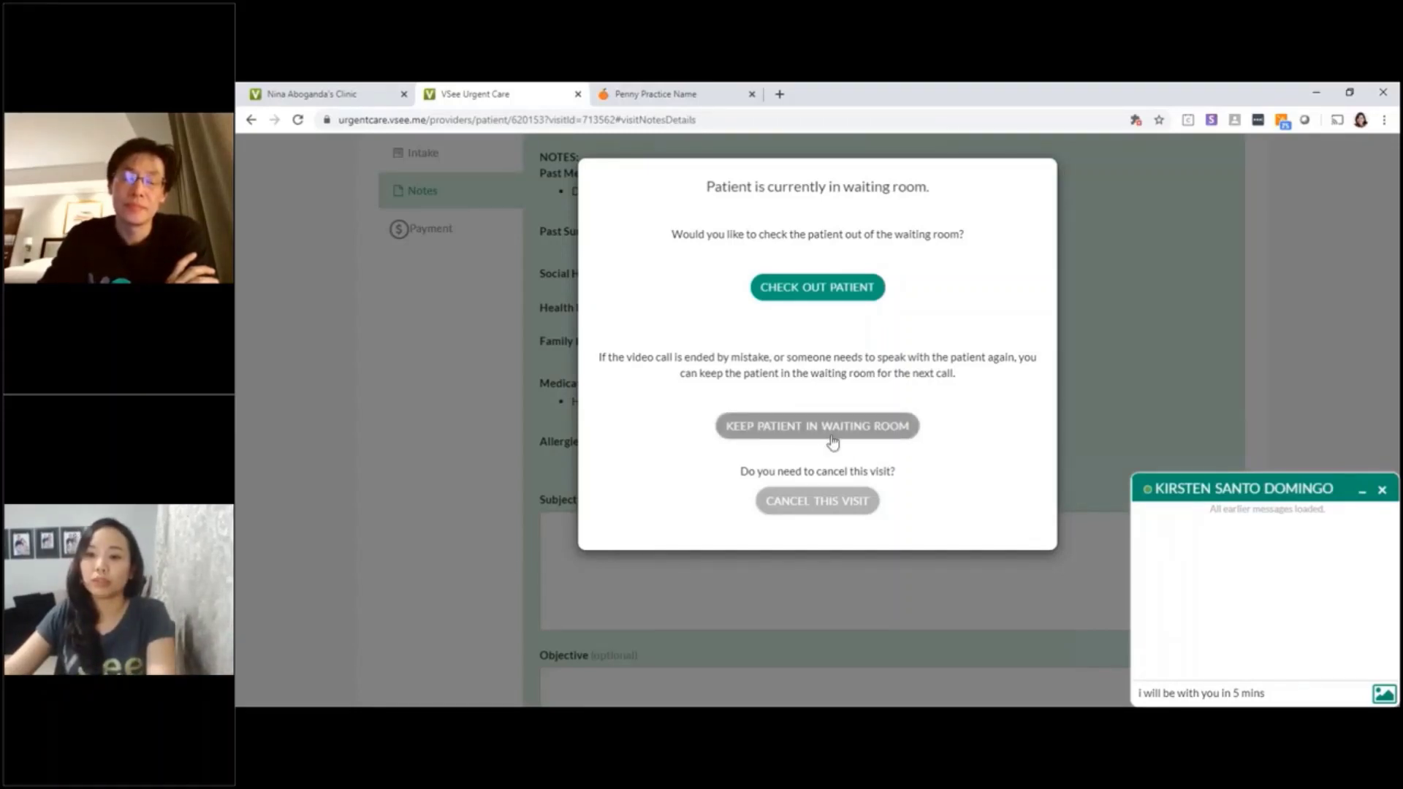
pyautogui.click(804, 295)
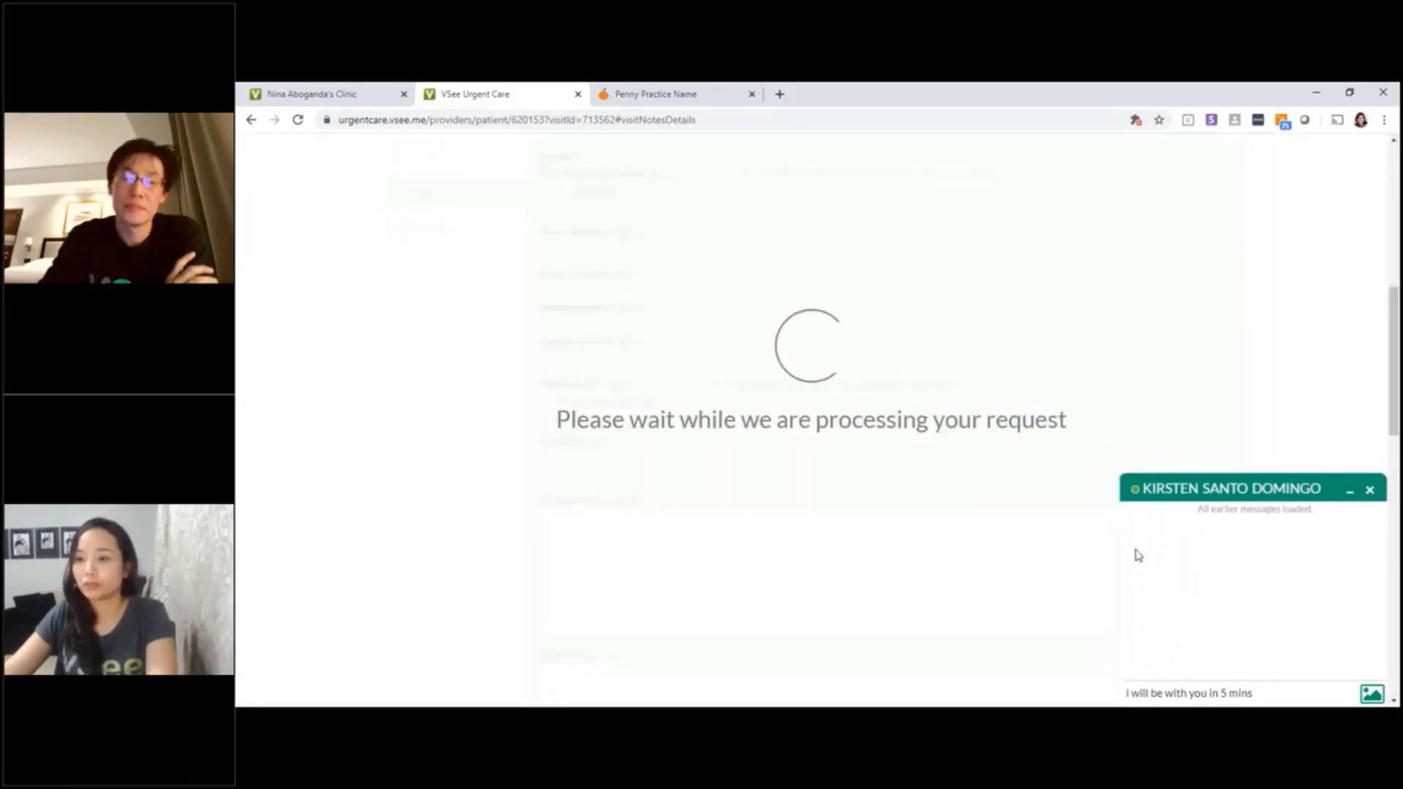
pyautogui.scroll(-1, 1065, 413)
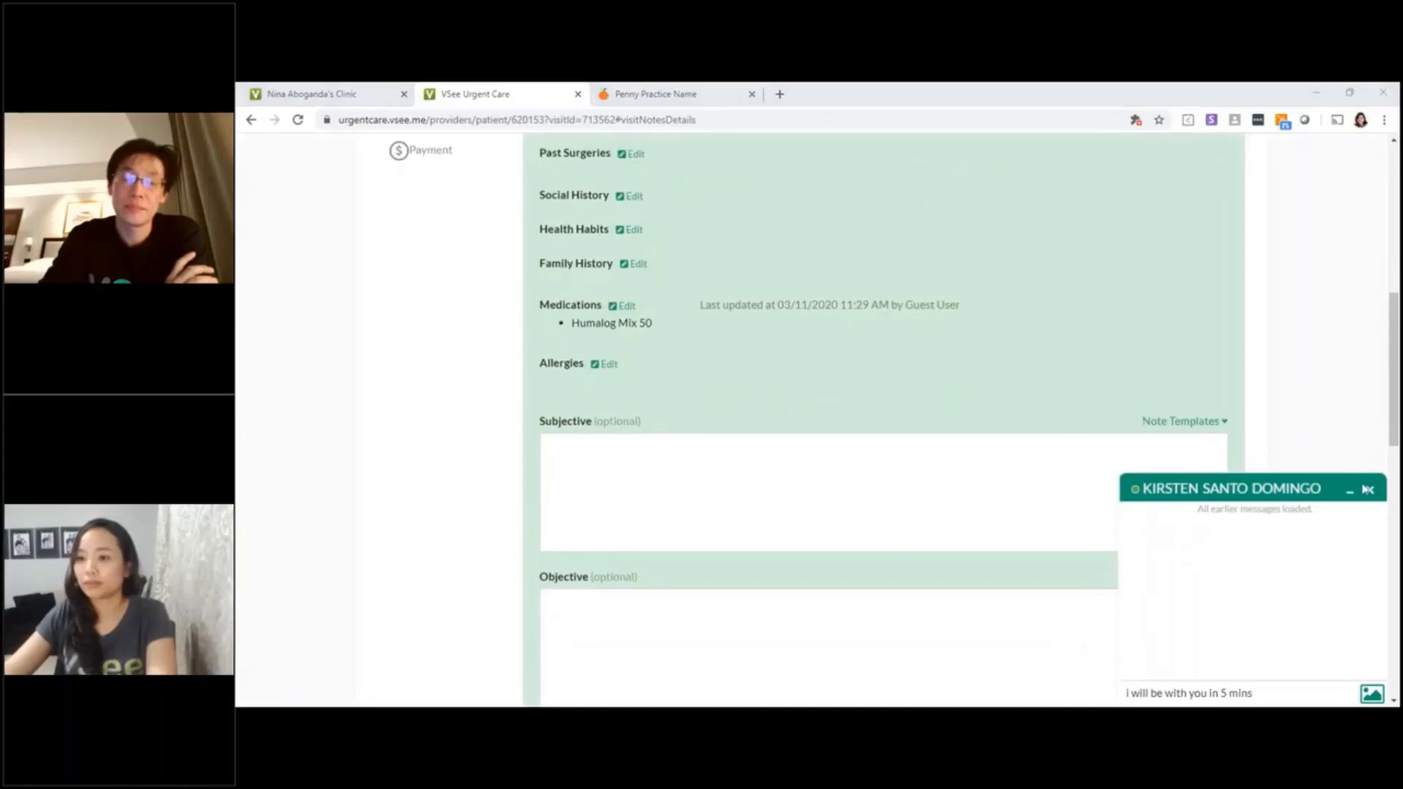
pyautogui.click(1370, 493)
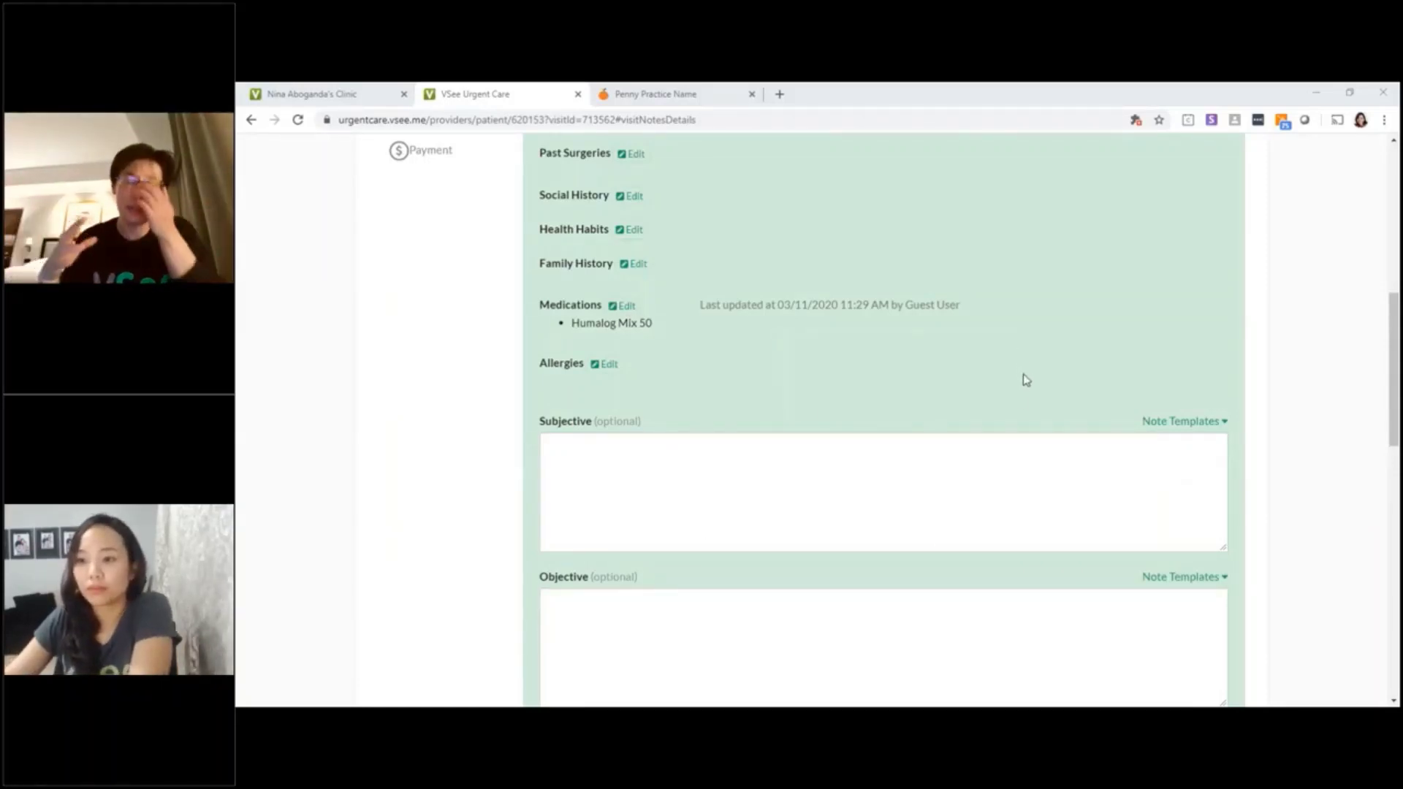
pyautogui.scroll(1, 610, 473)
# Return to the Urgent Care waiting room dashboard via the Patients/Dashboard header link
pyautogui.scroll(10, 610, 473)
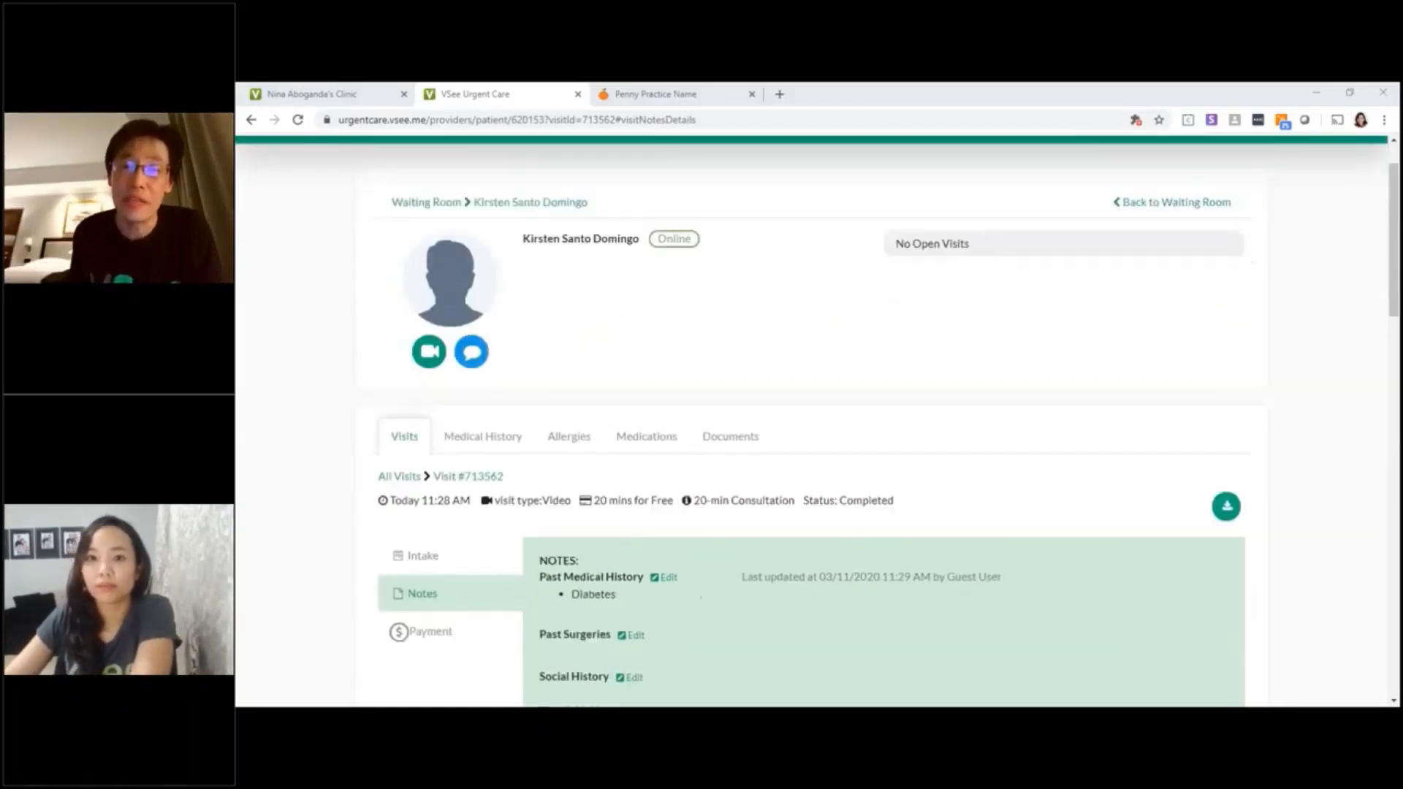
pyautogui.click(625, 190)
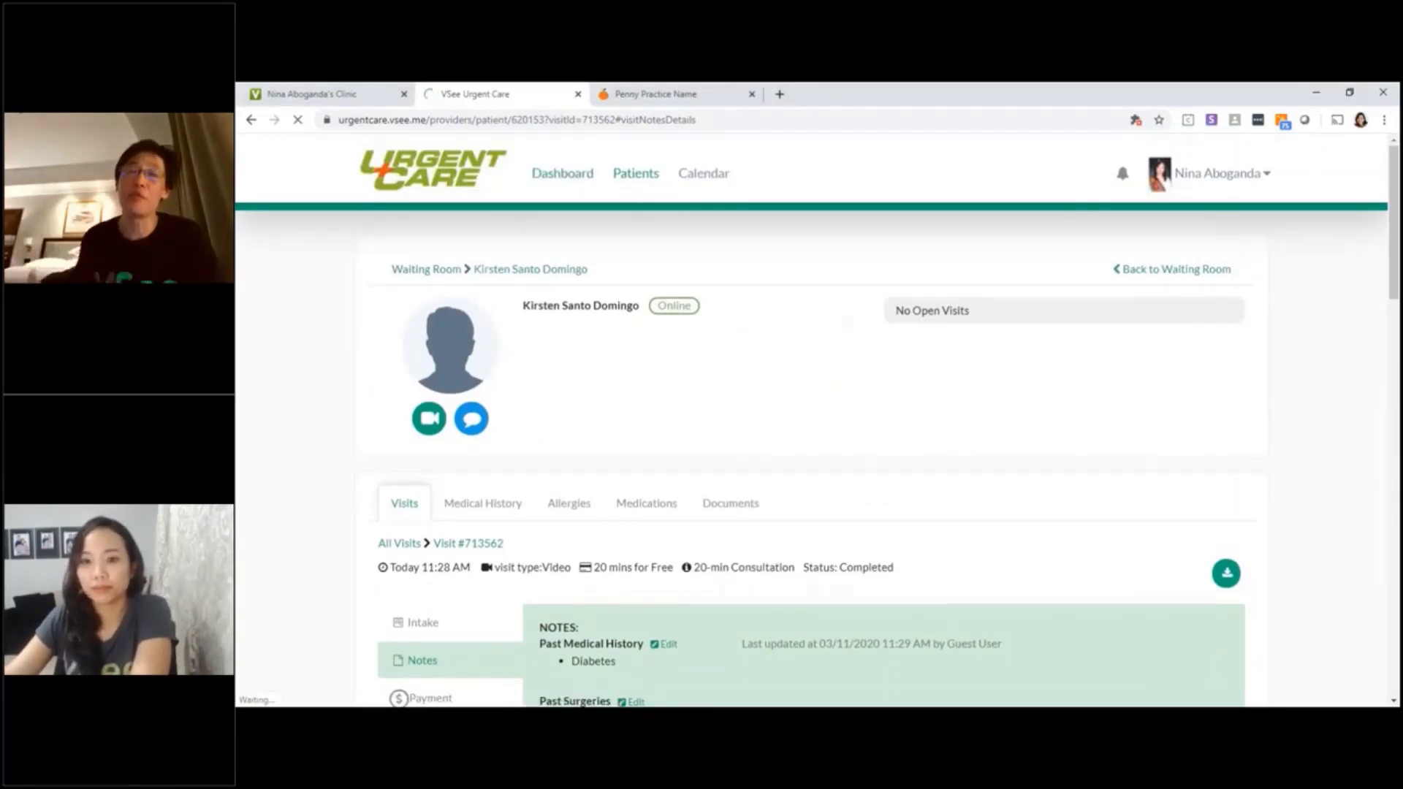
pyautogui.moveTo(676, 702)
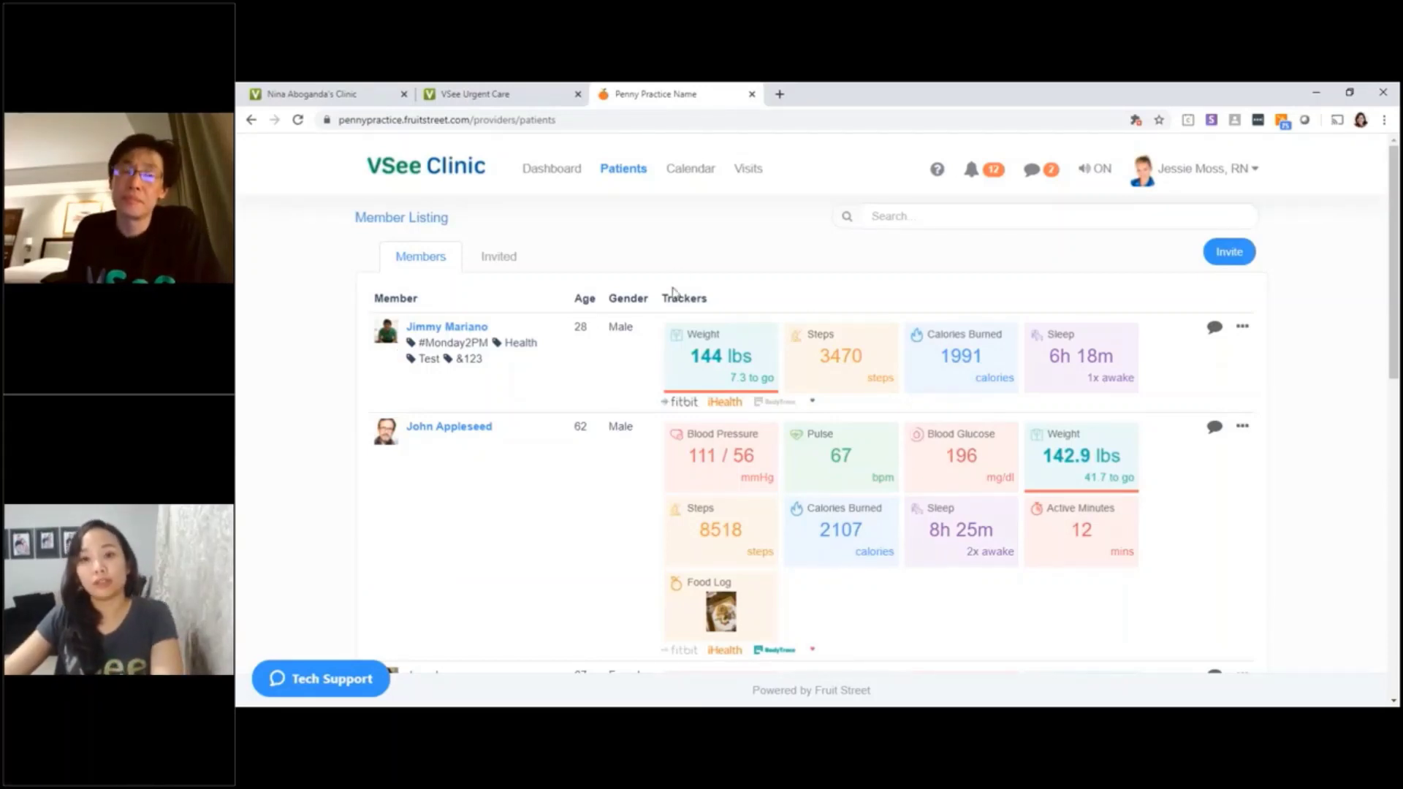
# Browse the member listing's tracker readings such as weight, steps, blood pressure and sleep
pyautogui.scroll(-2, 673, 291)
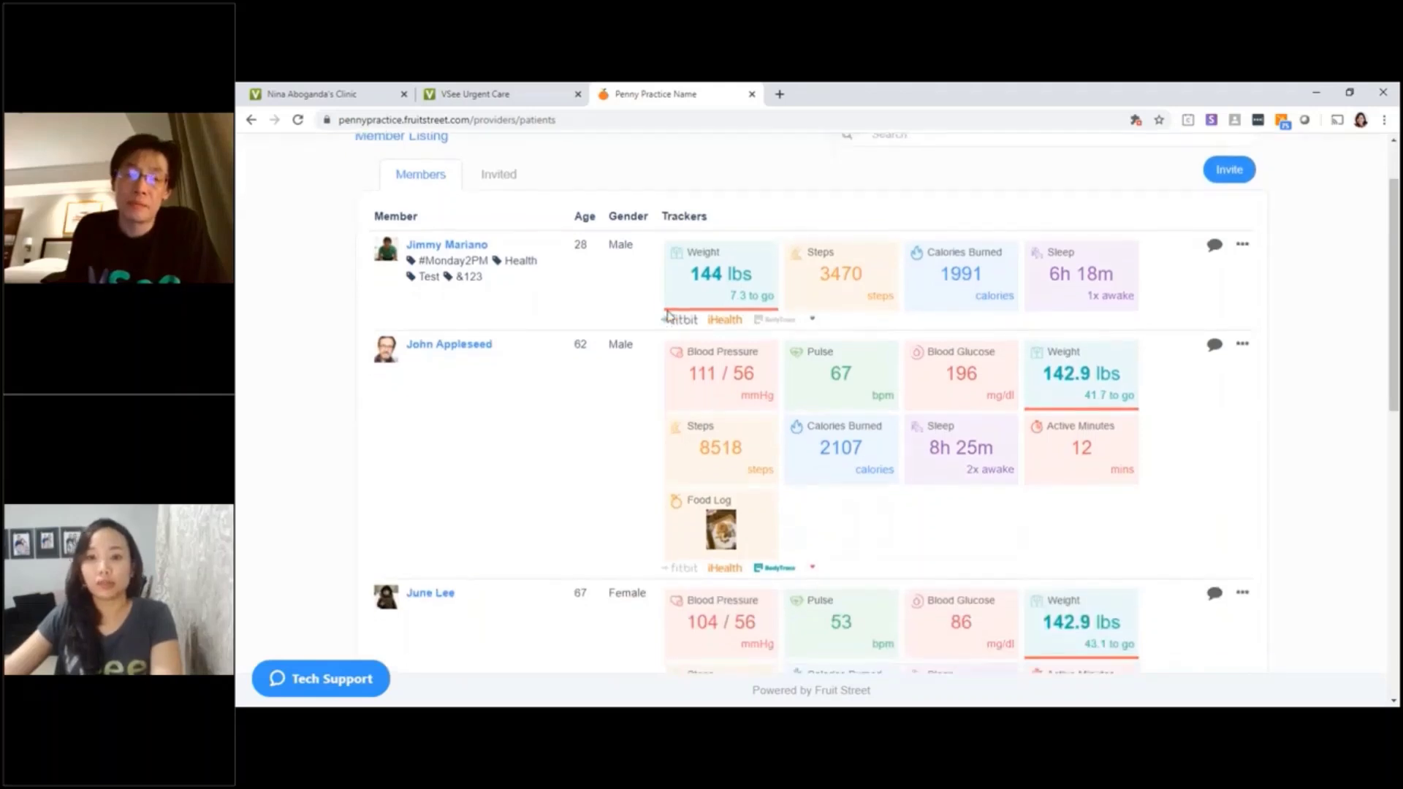
pyautogui.scroll(-1, 687, 319)
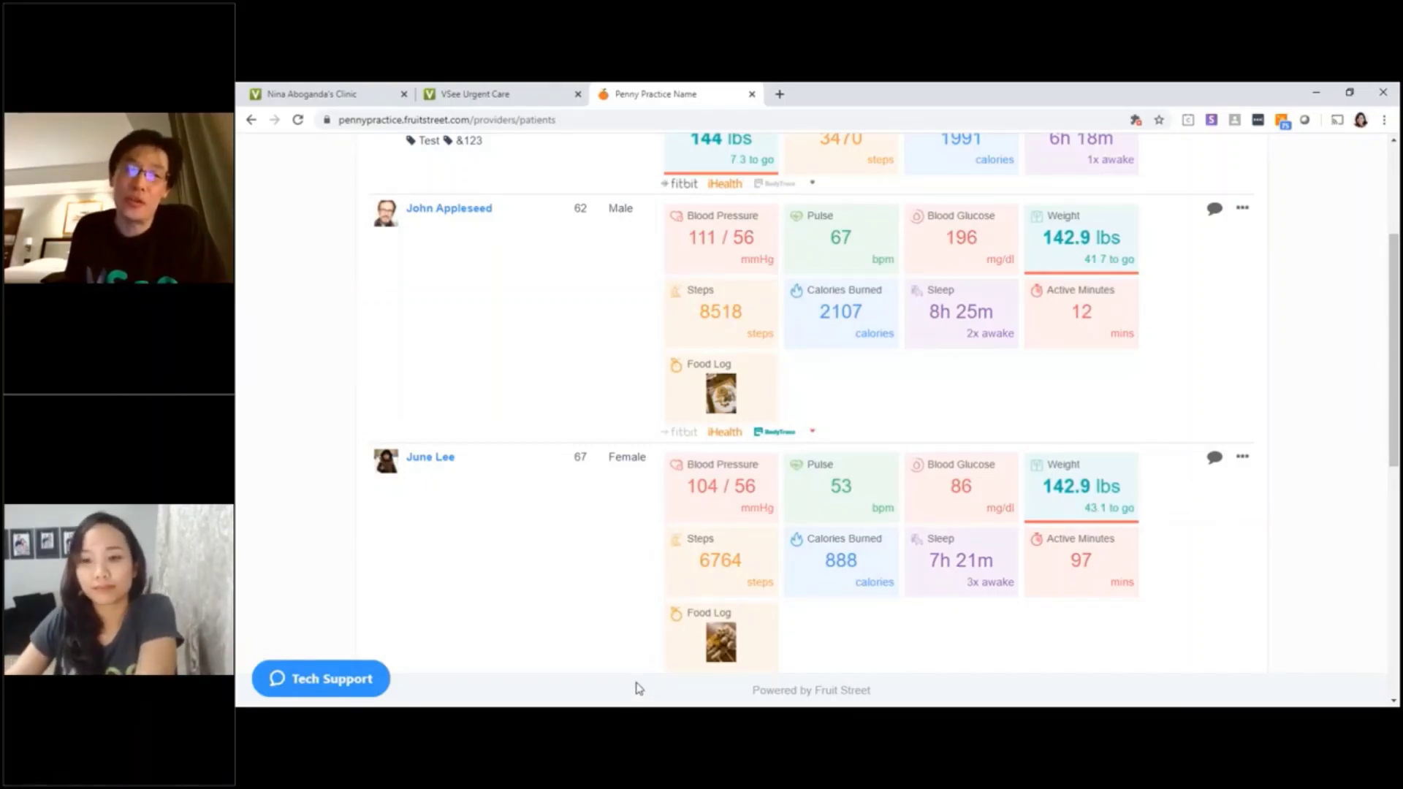
pyautogui.moveTo(610, 719)
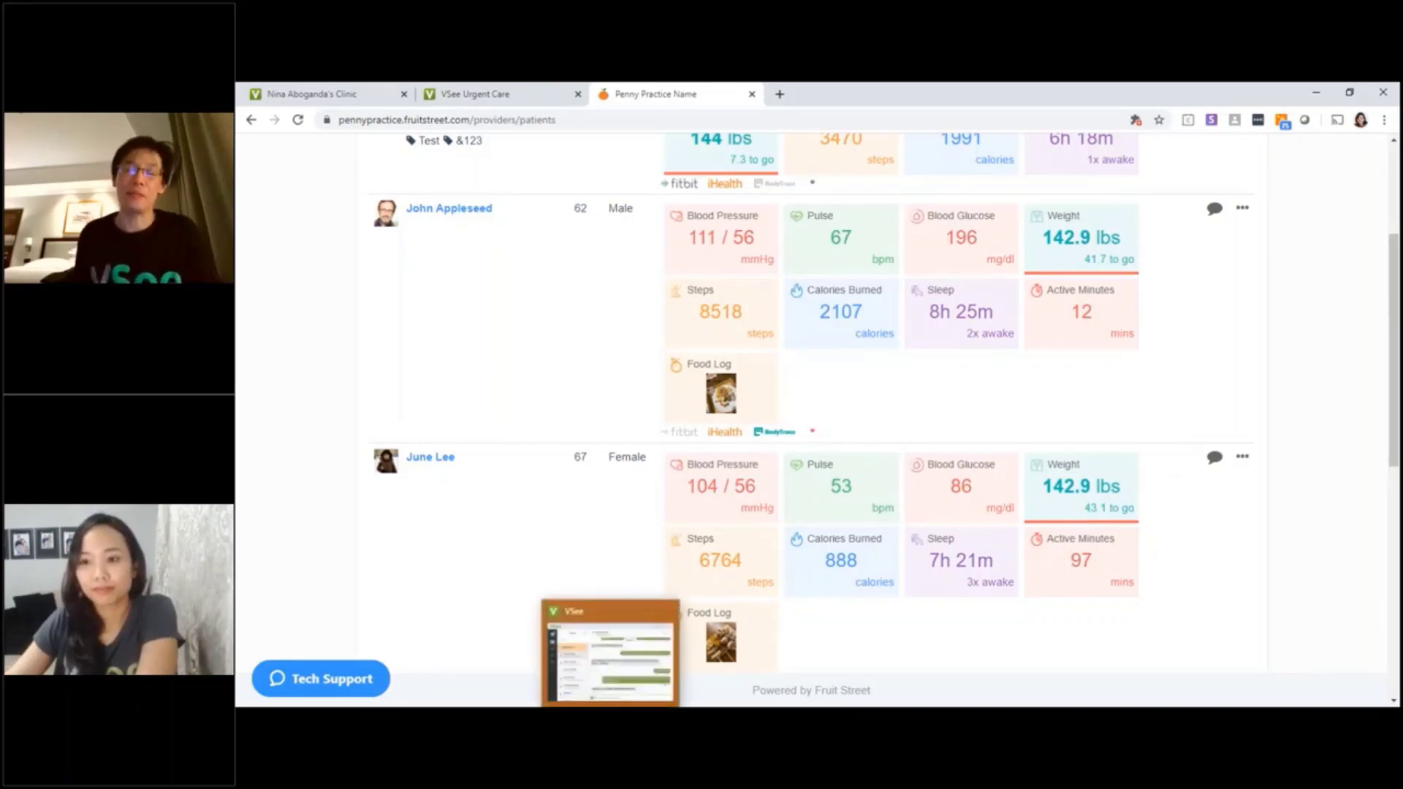